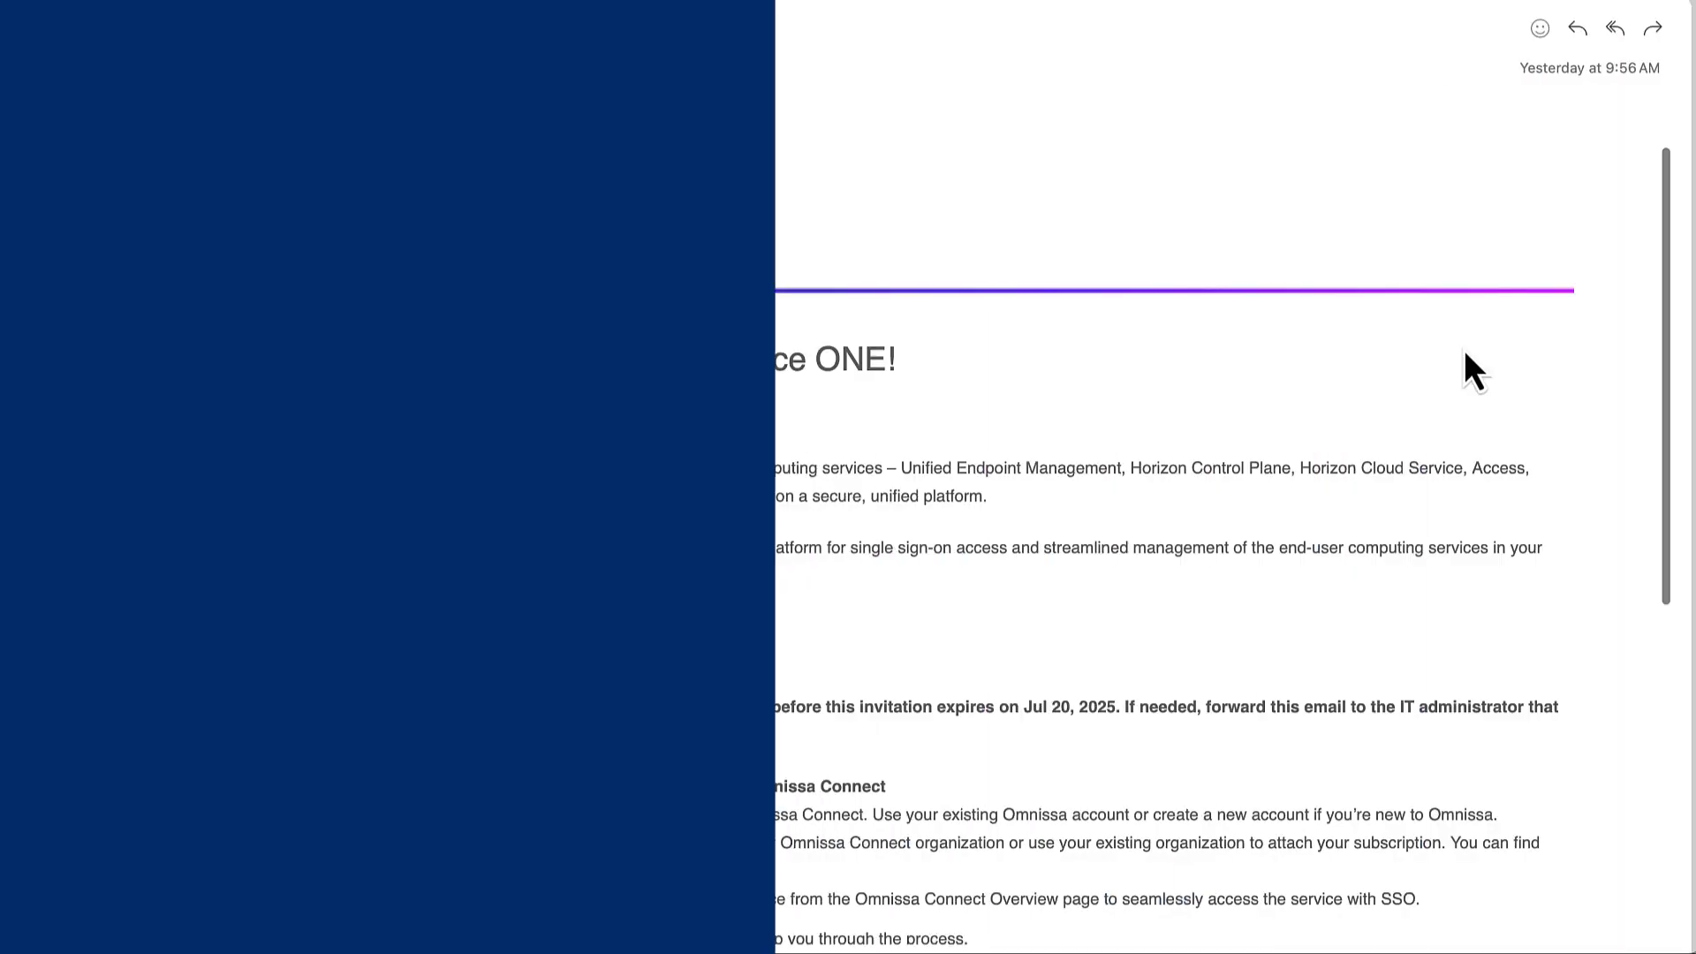
Step: Sign in to Omnissa Connect from the welcome email's Get Started link with your account email address
{"action": "scroll", "coordinate": [1464, 351], "scroll_direction": "down", "scroll_amount": 7}
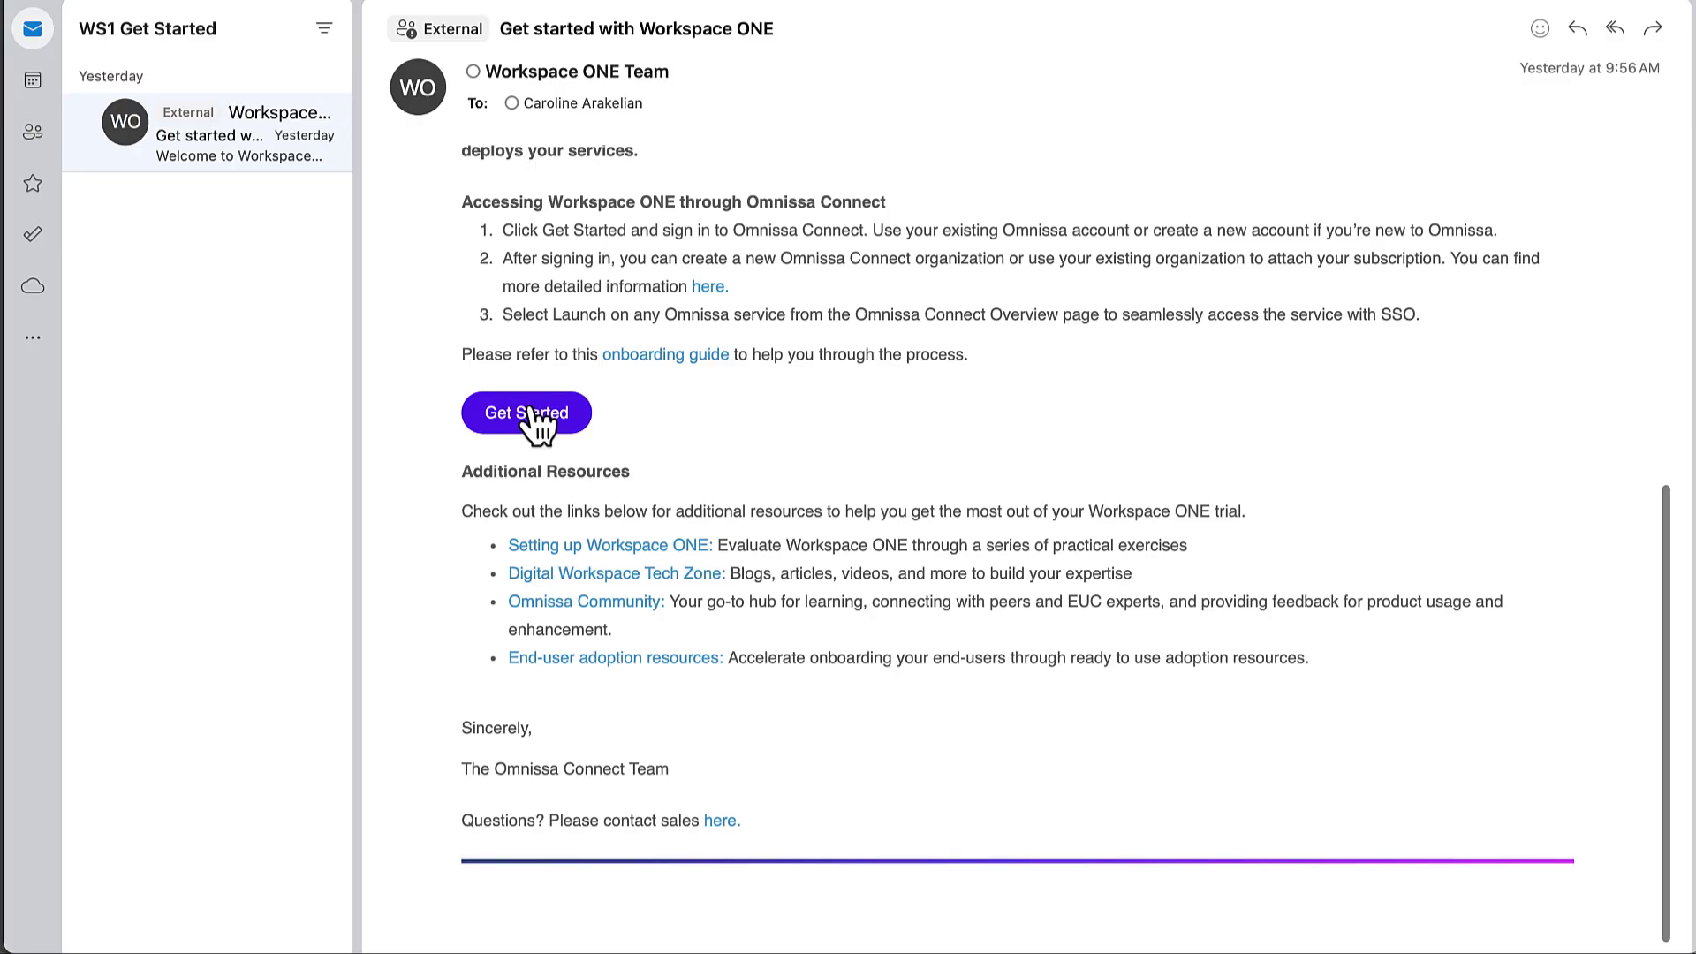
{"action": "left_click", "coordinate": [531, 414]}
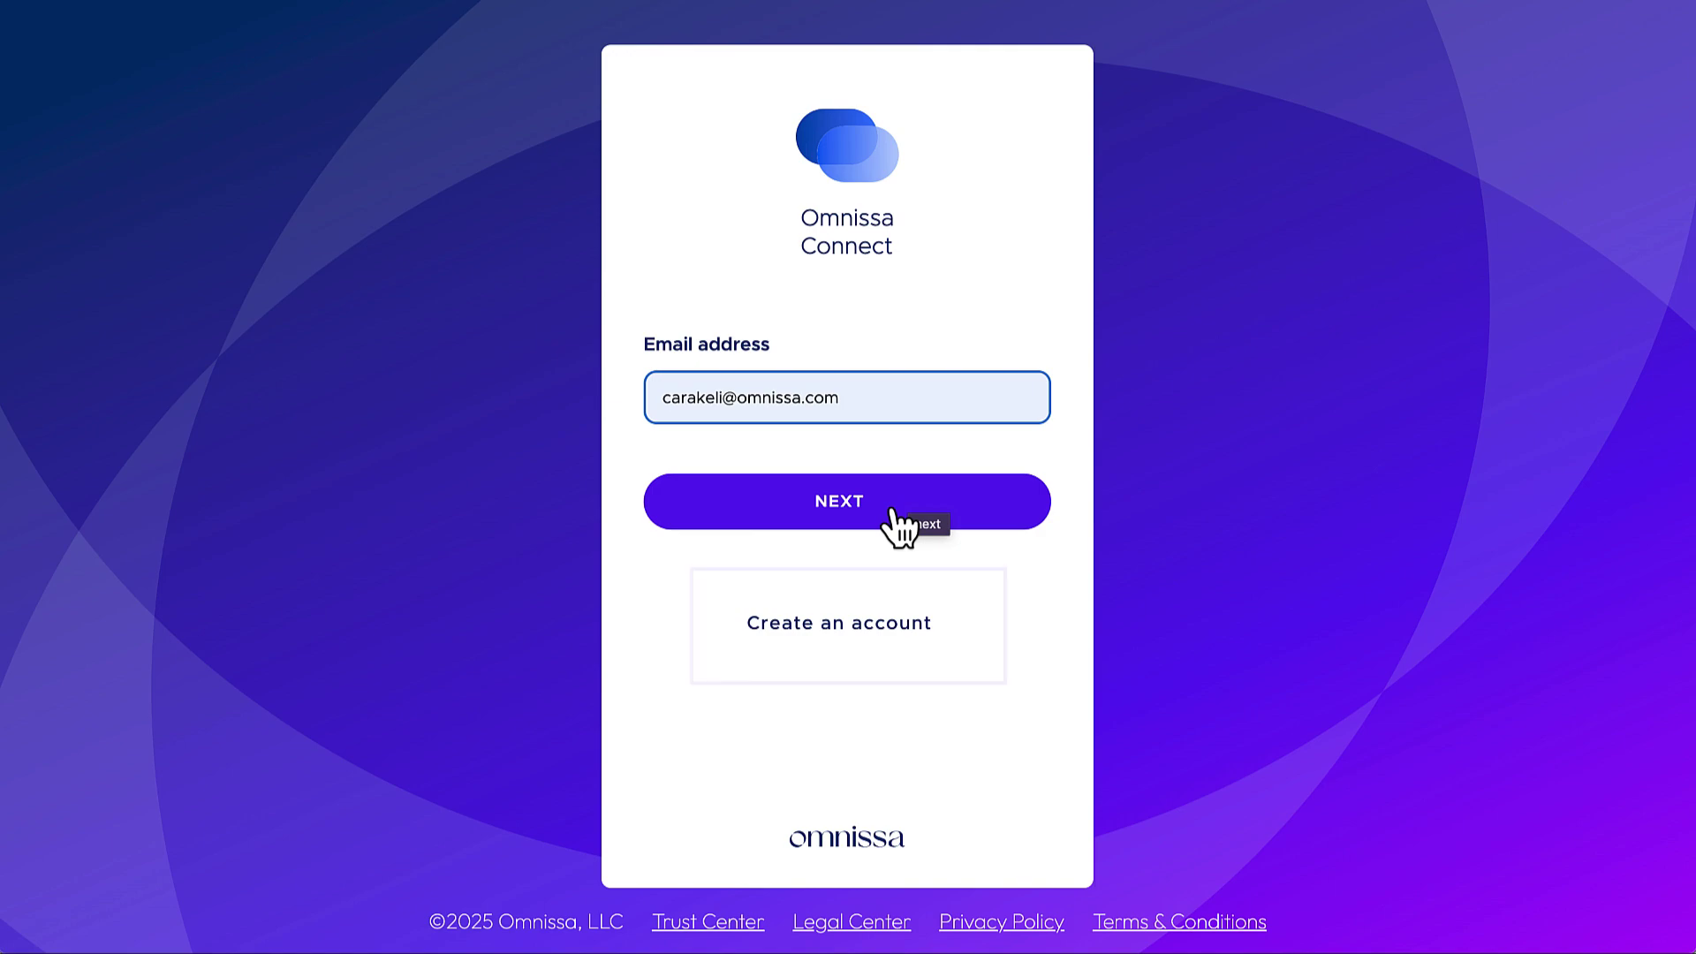
{"action": "left_click", "coordinate": [891, 510]}
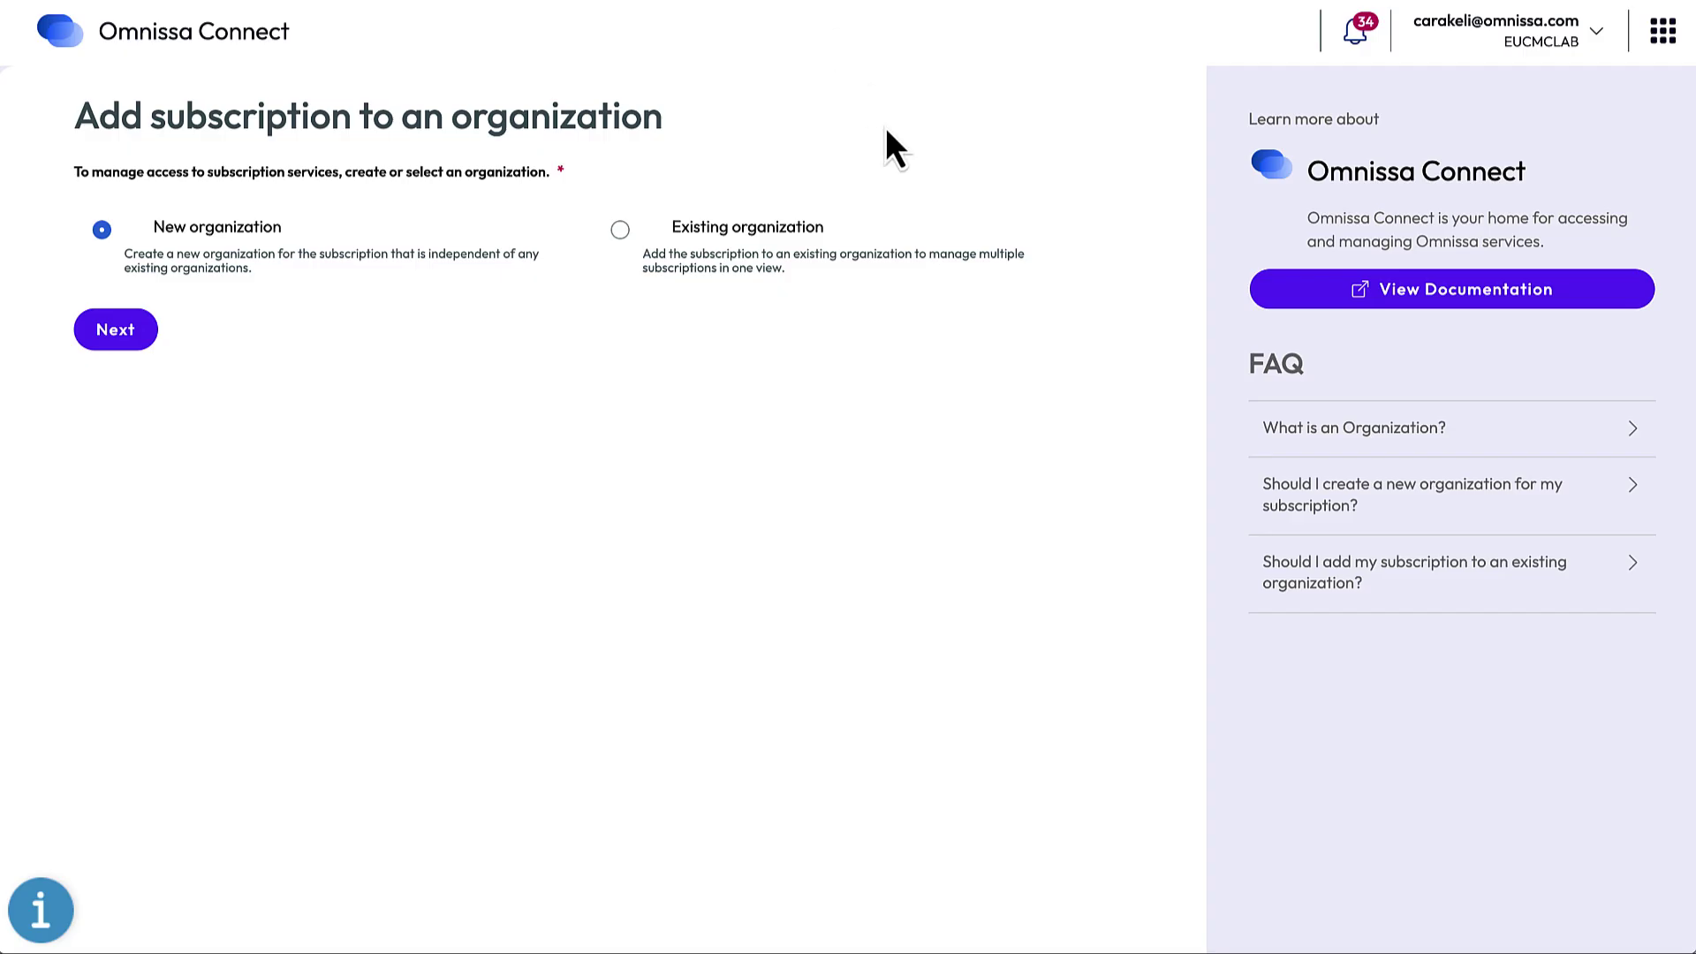
{"action": "left_click", "coordinate": [621, 230]}
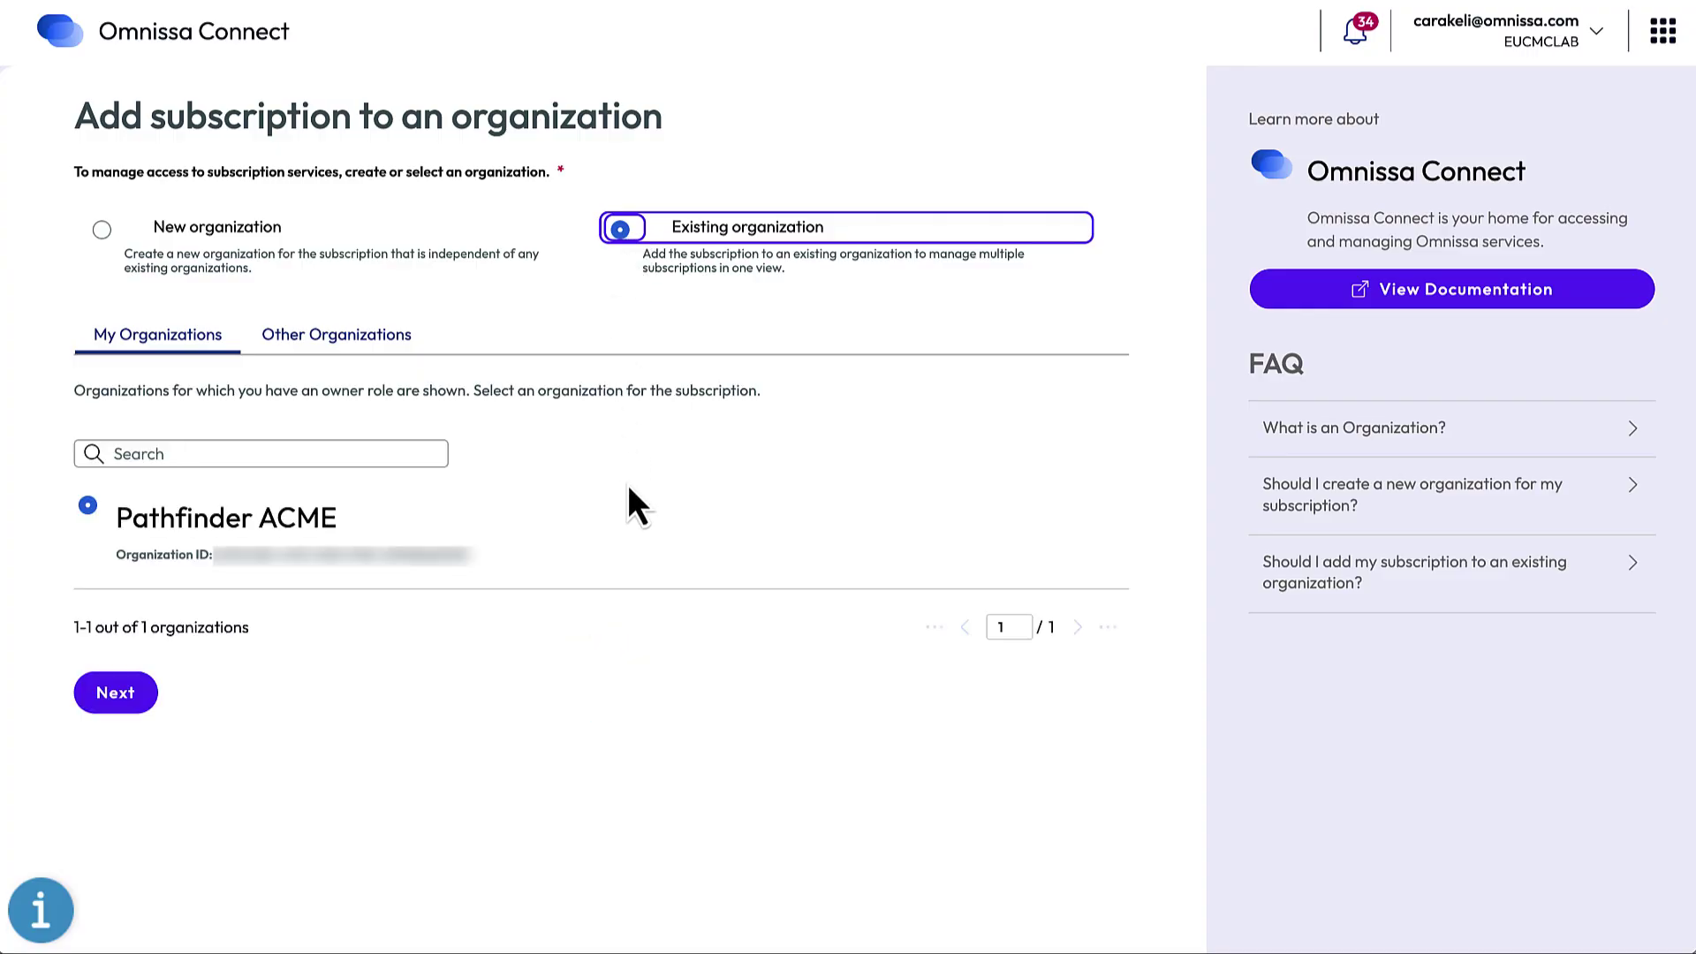
{"action": "left_click", "coordinate": [402, 344]}
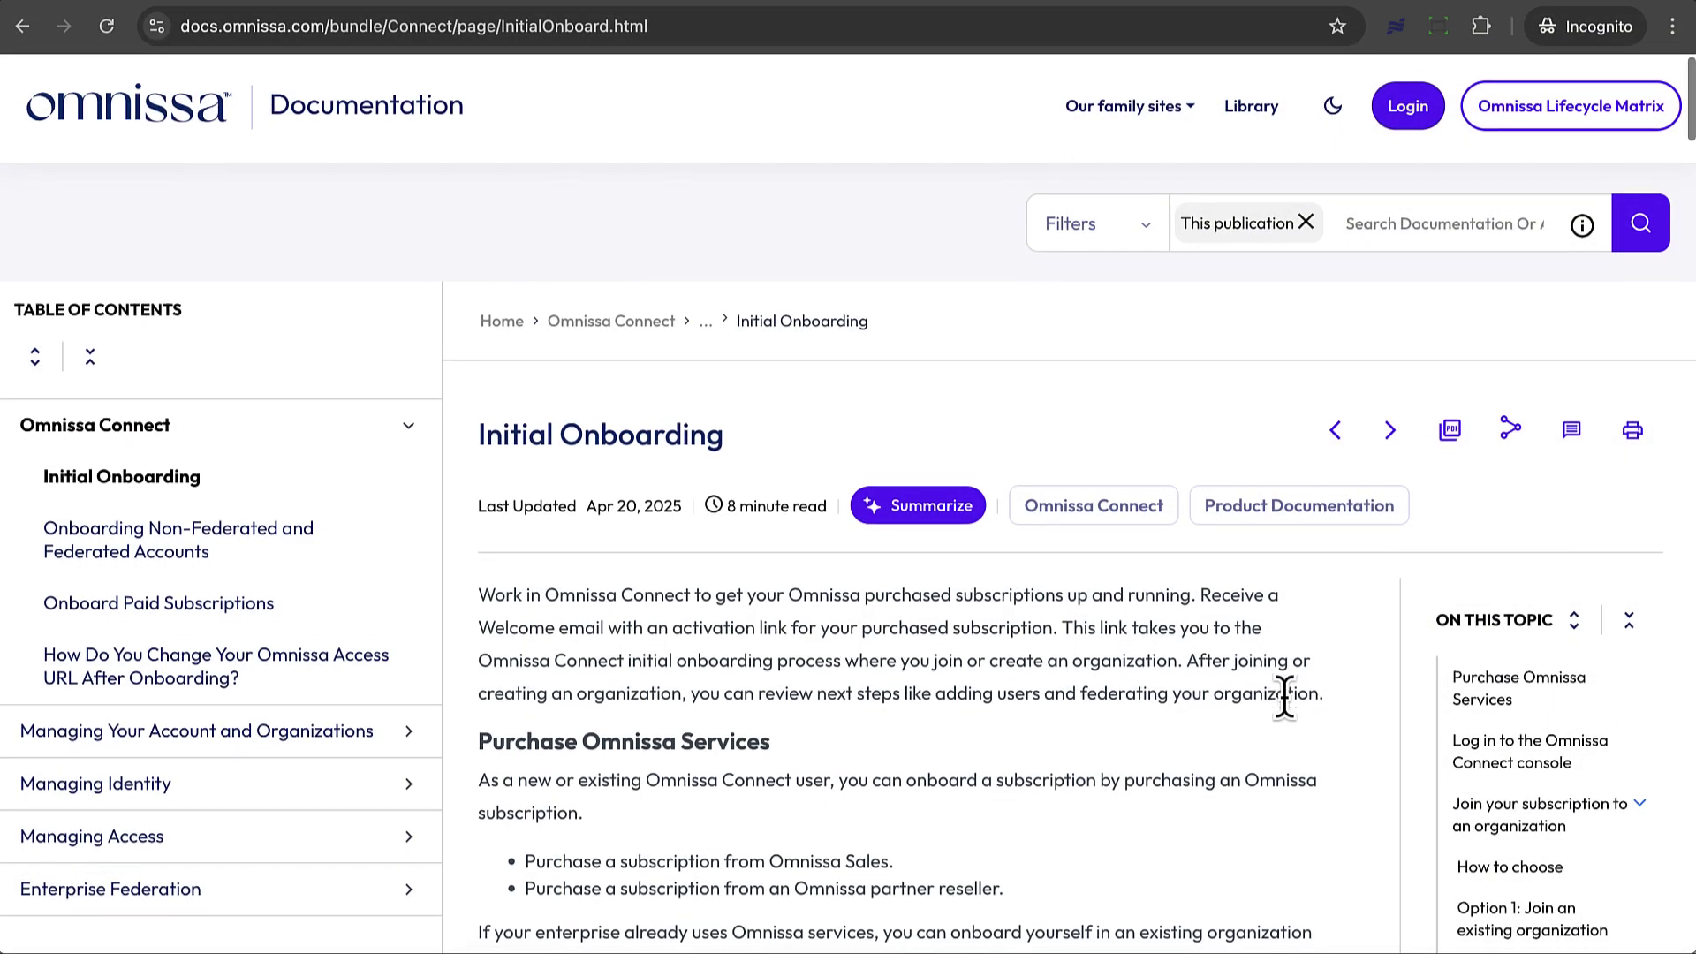
{"action": "scroll", "coordinate": [1285, 697], "scroll_direction": "down", "scroll_amount": 1}
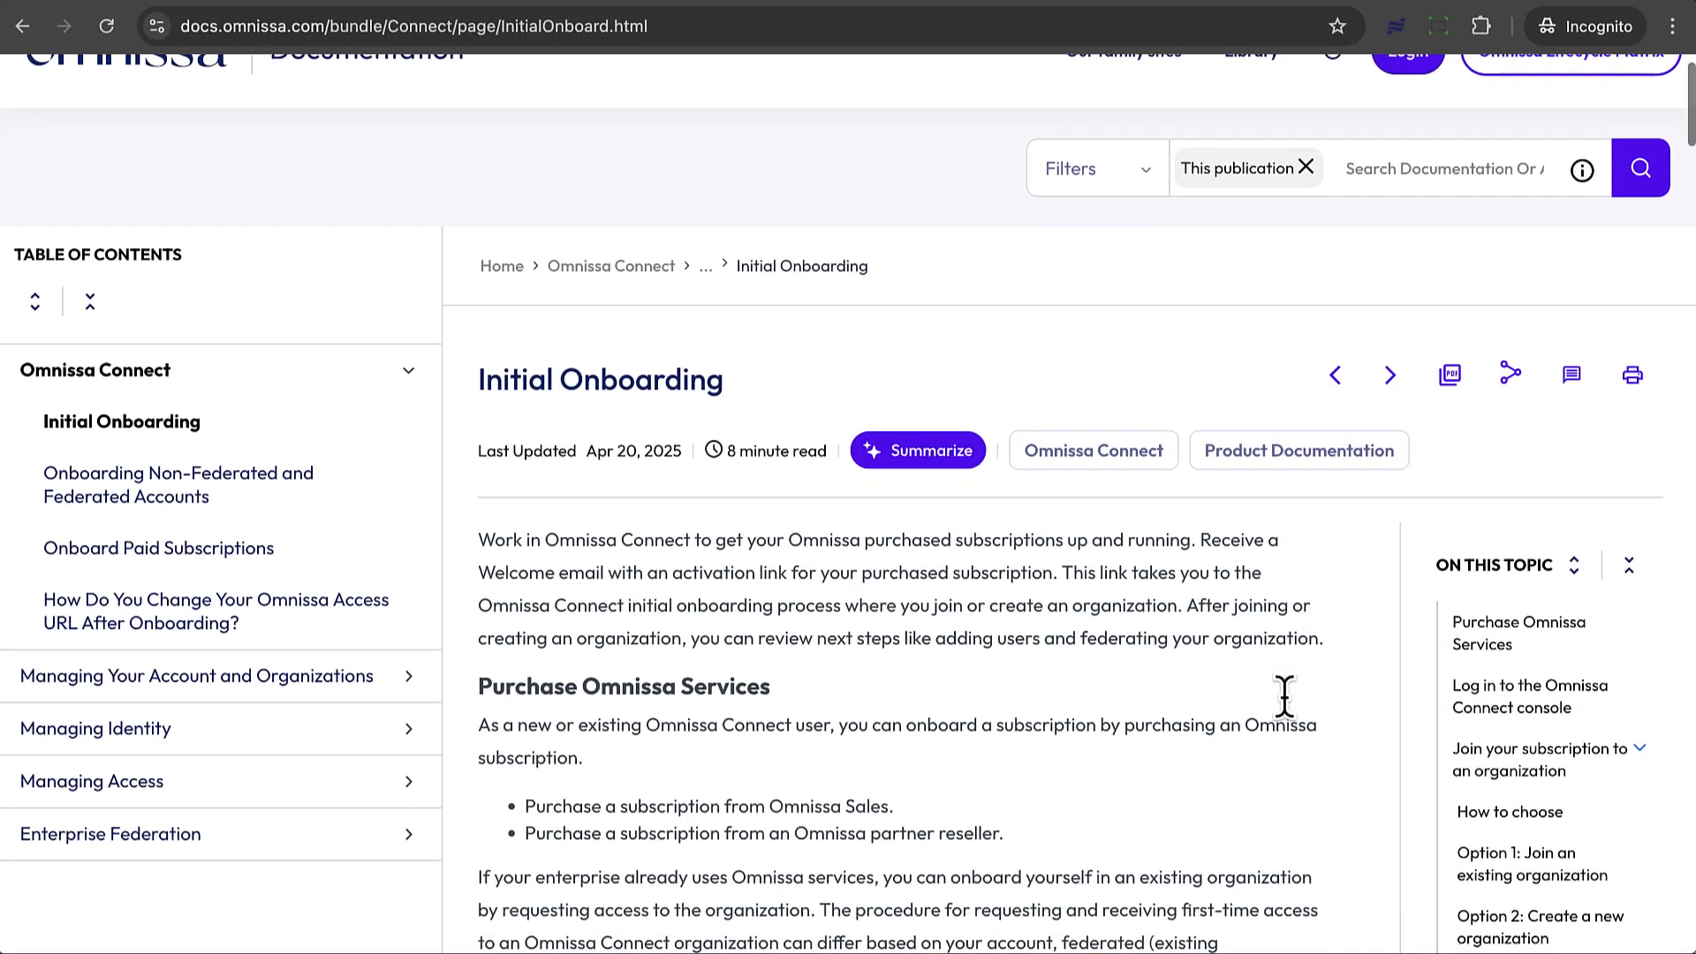
{"action": "scroll", "coordinate": [1285, 701], "scroll_direction": "down", "scroll_amount": 4}
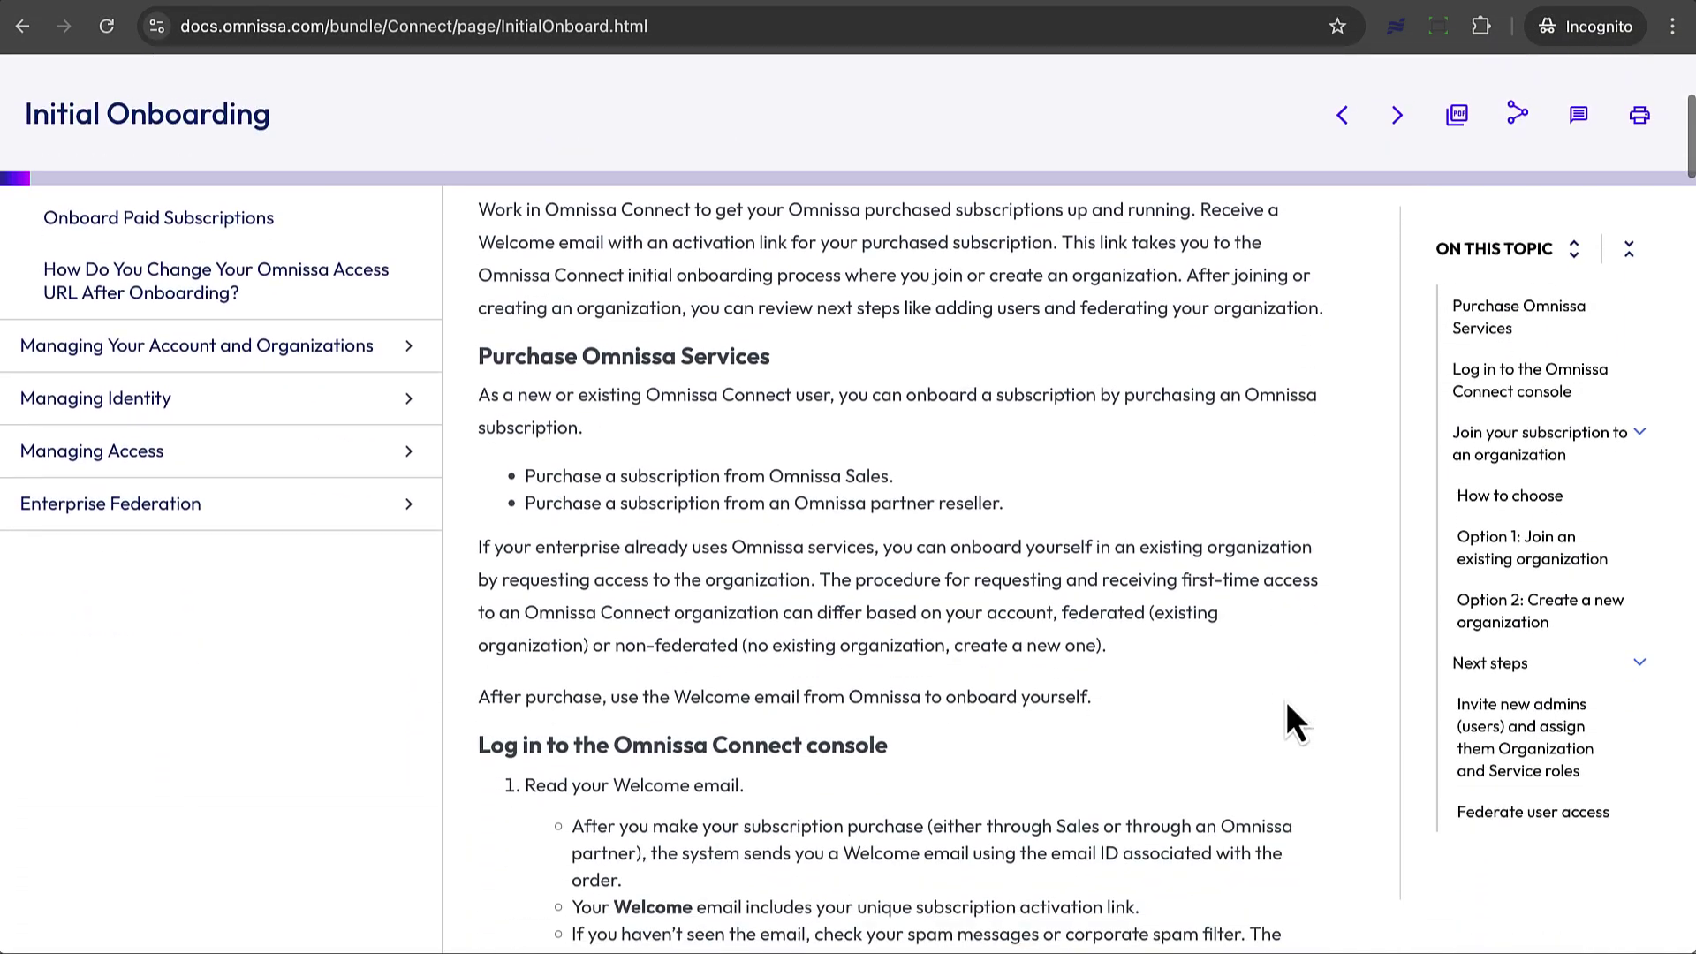
{"action": "scroll", "coordinate": [1284, 701], "scroll_direction": "down", "scroll_amount": 1}
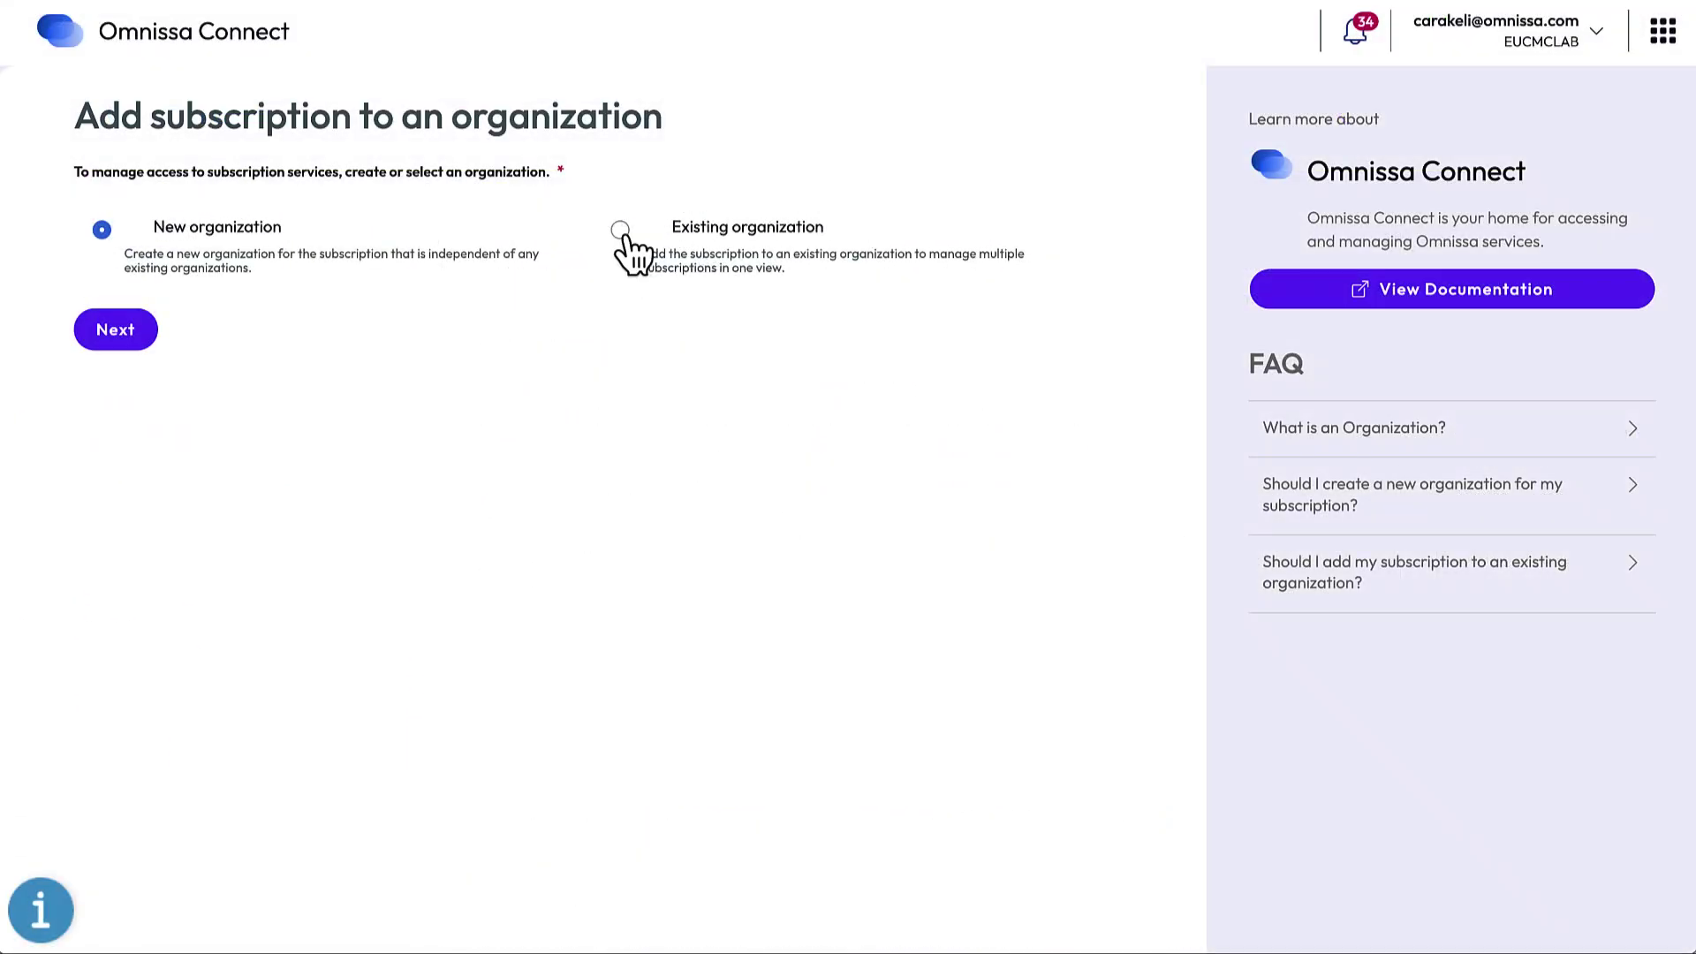
Step: Choose Existing organization and list Other Organizations such as ACME Corp GA and EUC-TM-Beta
{"action": "left_click", "coordinate": [620, 232]}
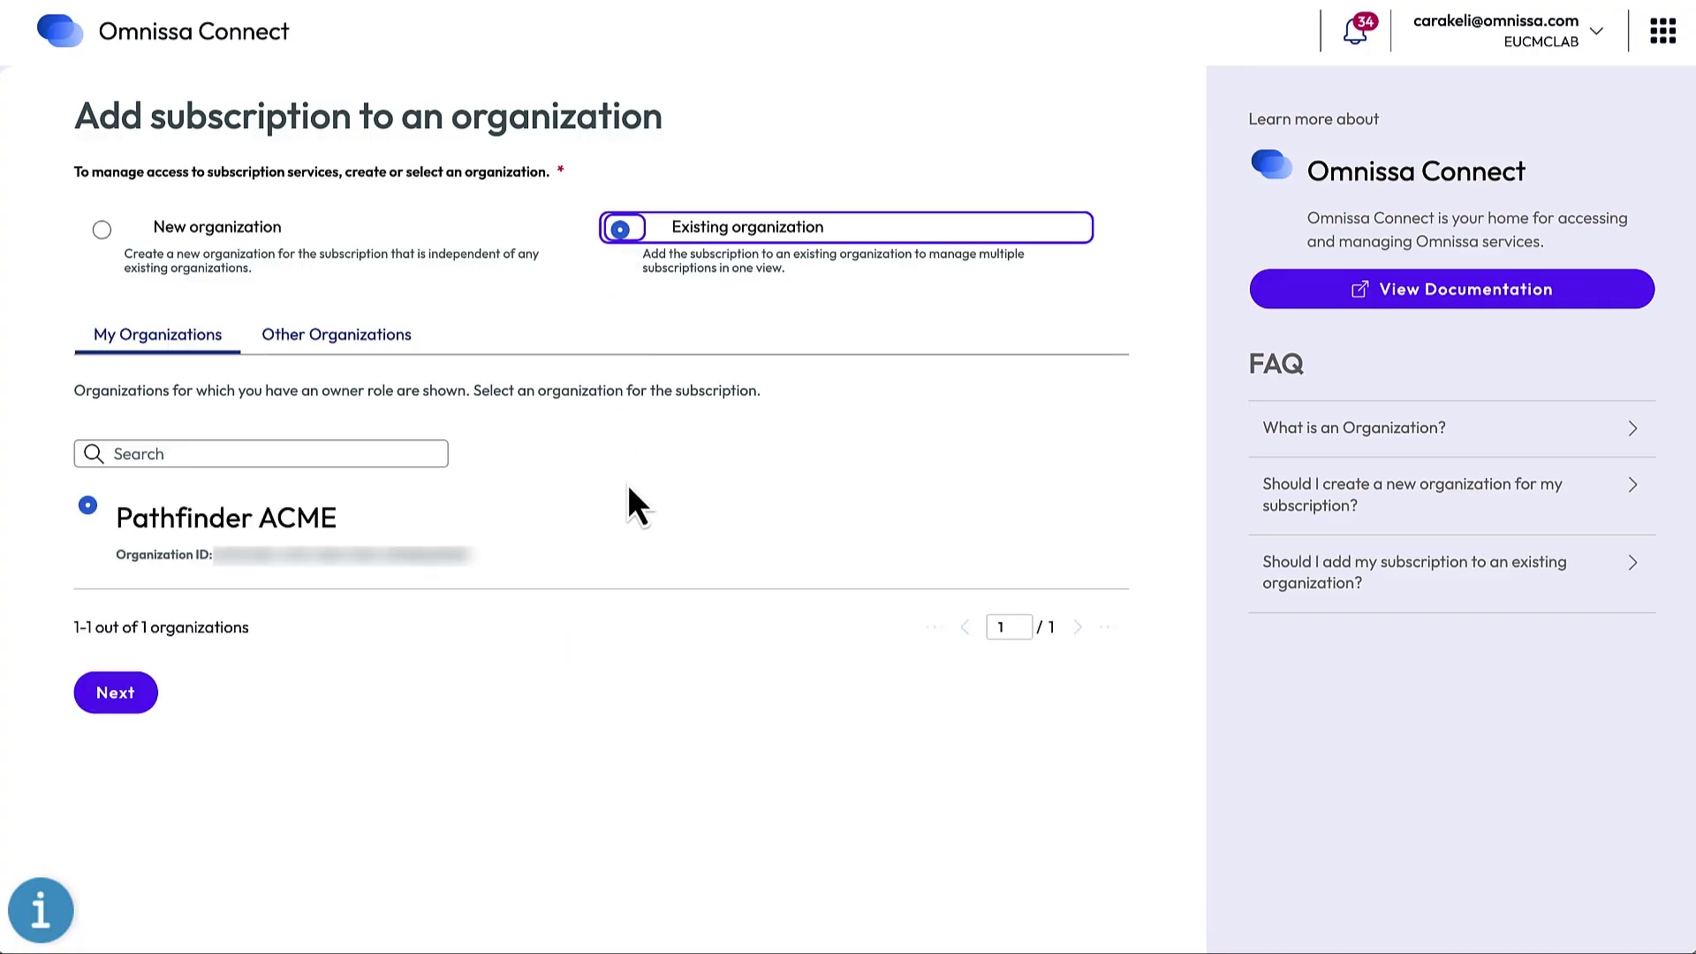
{"action": "left_click", "coordinate": [408, 340]}
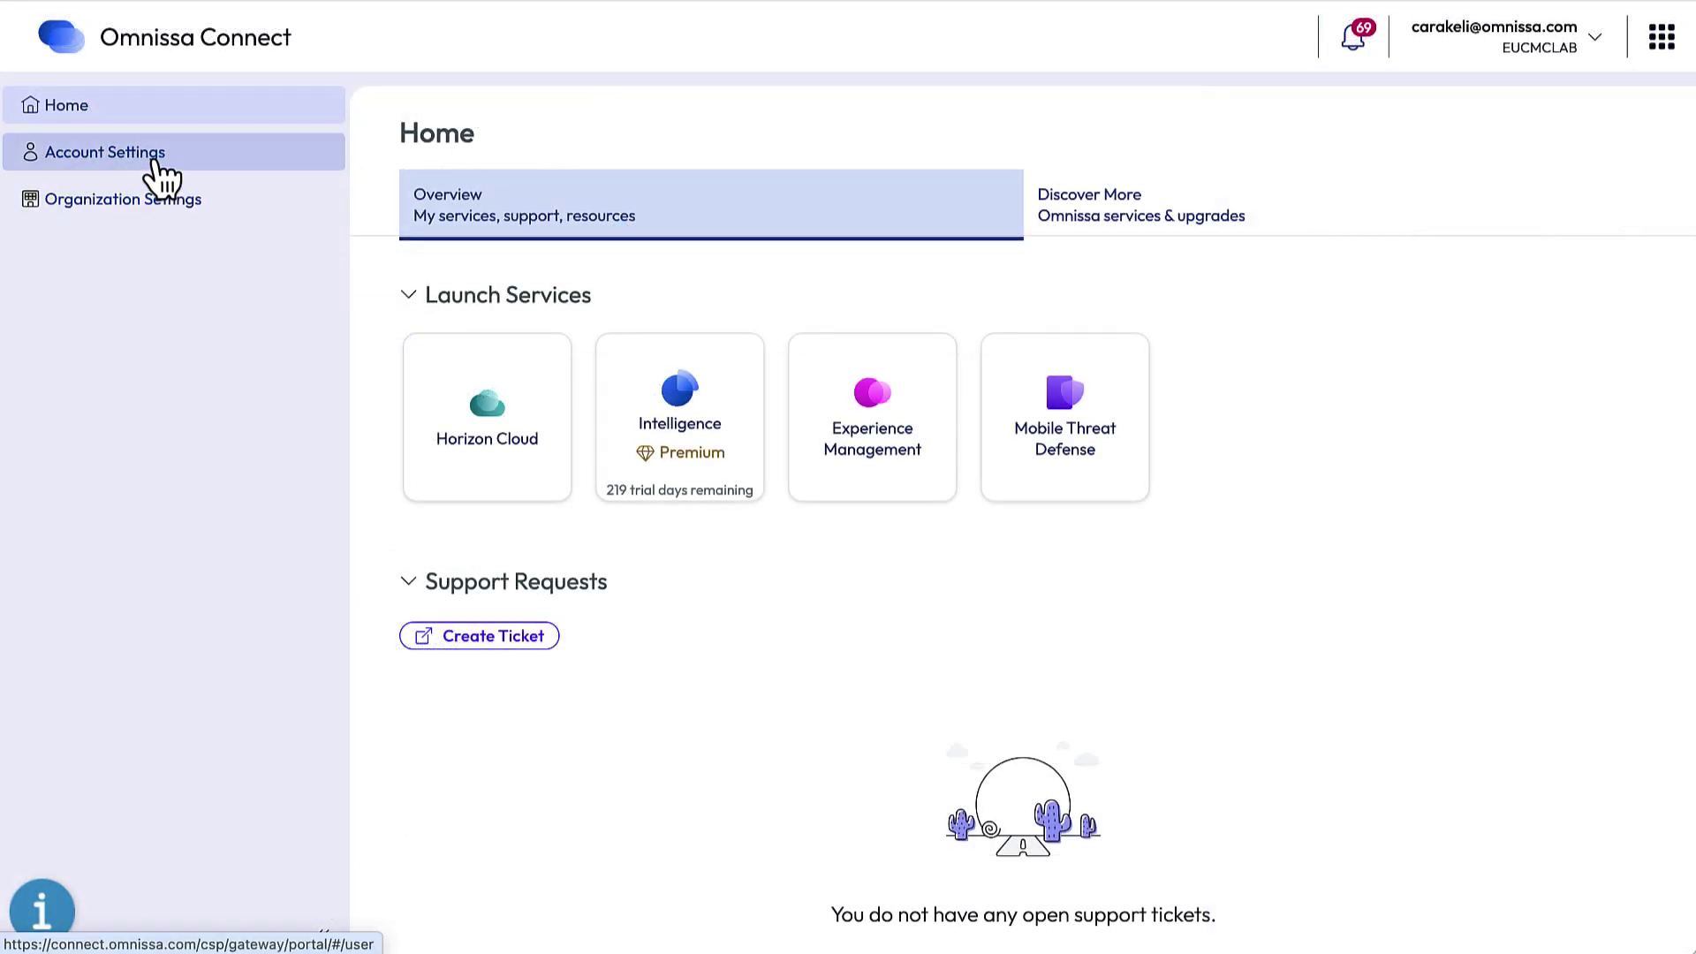
Step: Request the Organization Owner role in My Roles with justification 'I want toadd a new subscription'
{"action": "left_click", "coordinate": [155, 157]}
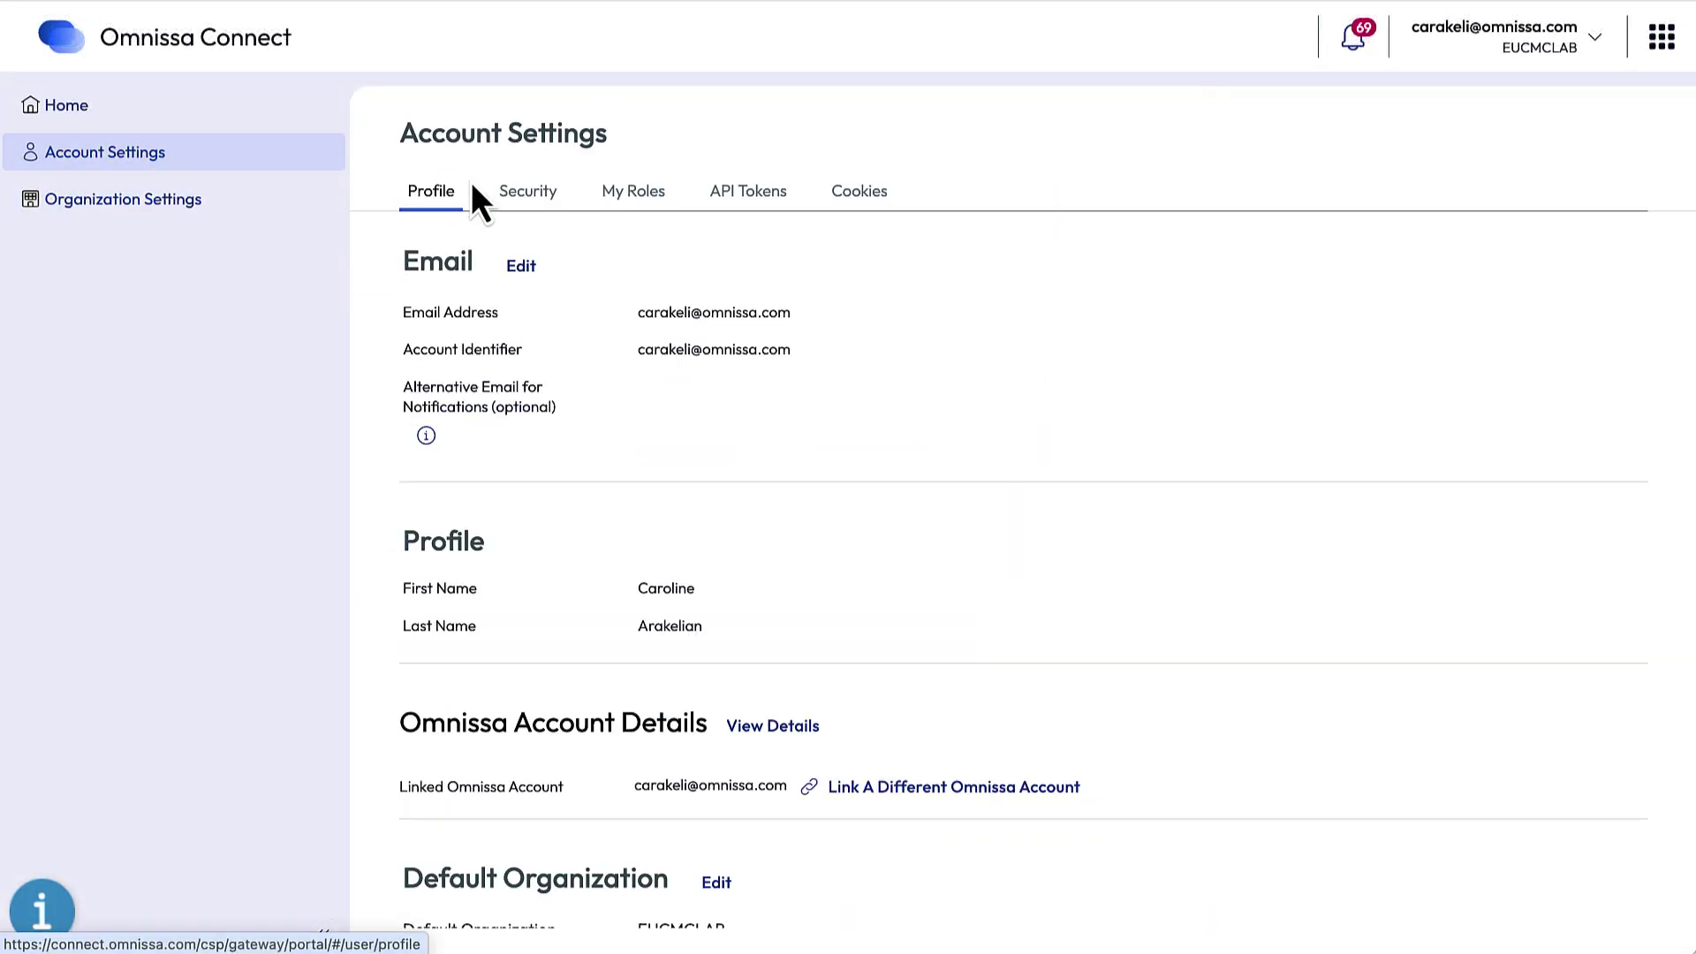
{"action": "left_click", "coordinate": [630, 194]}
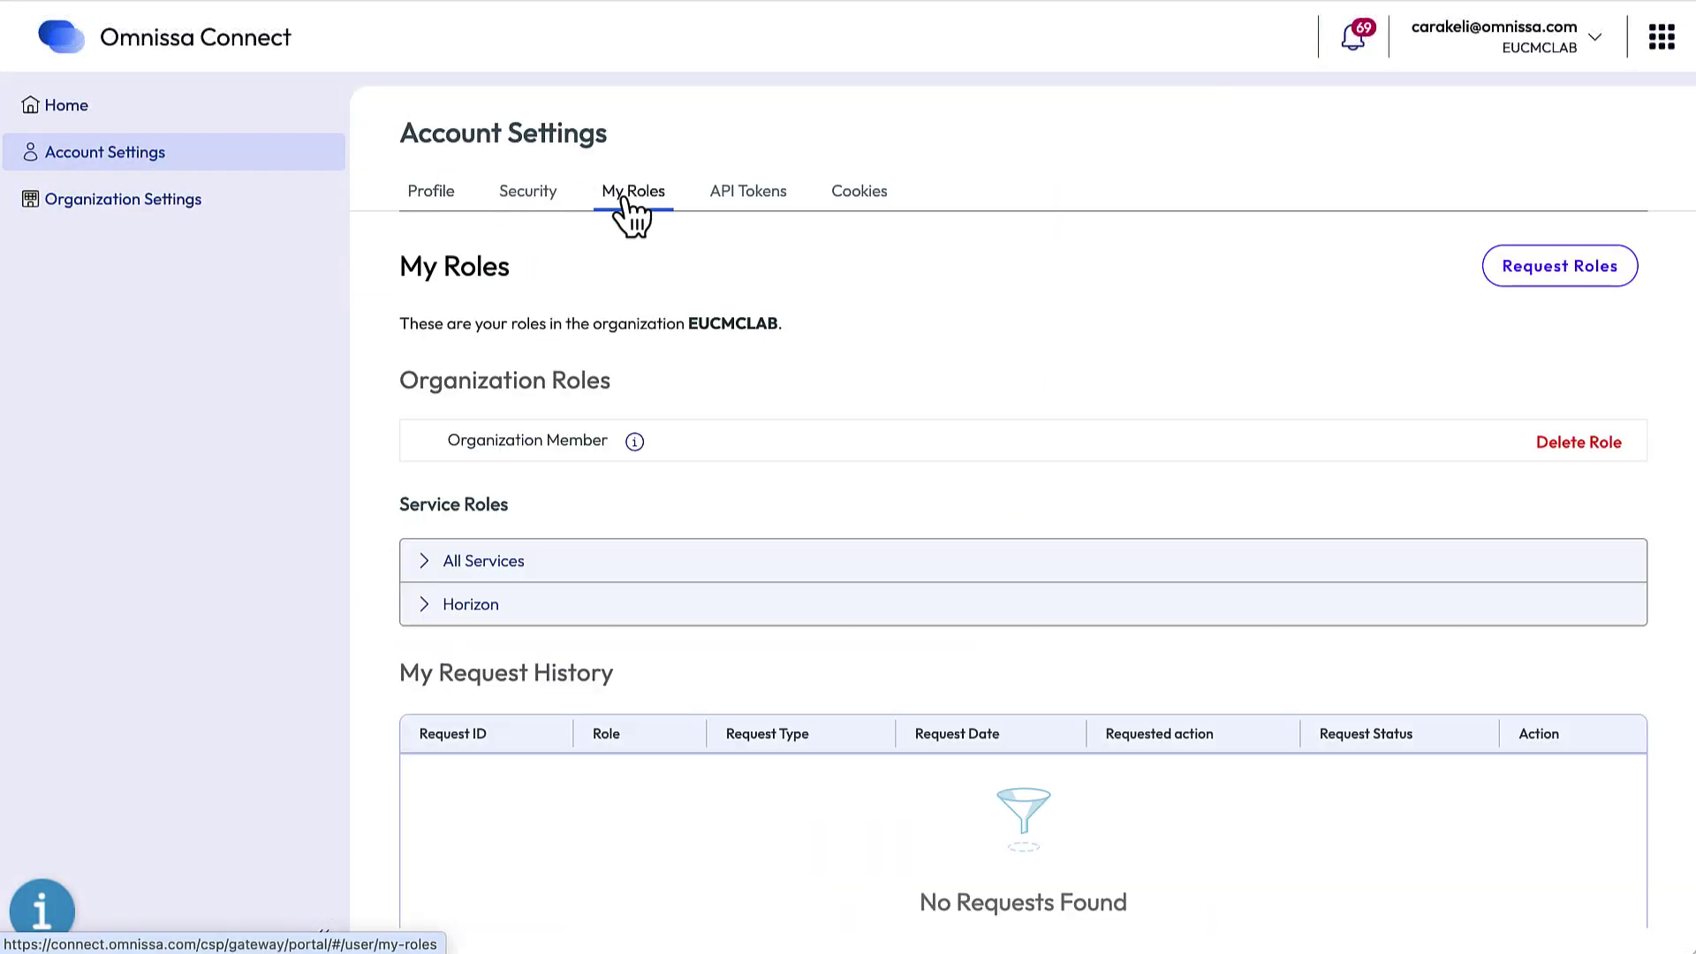
{"action": "left_click", "coordinate": [1559, 269]}
{"action": "left_click", "coordinate": [416, 443]}
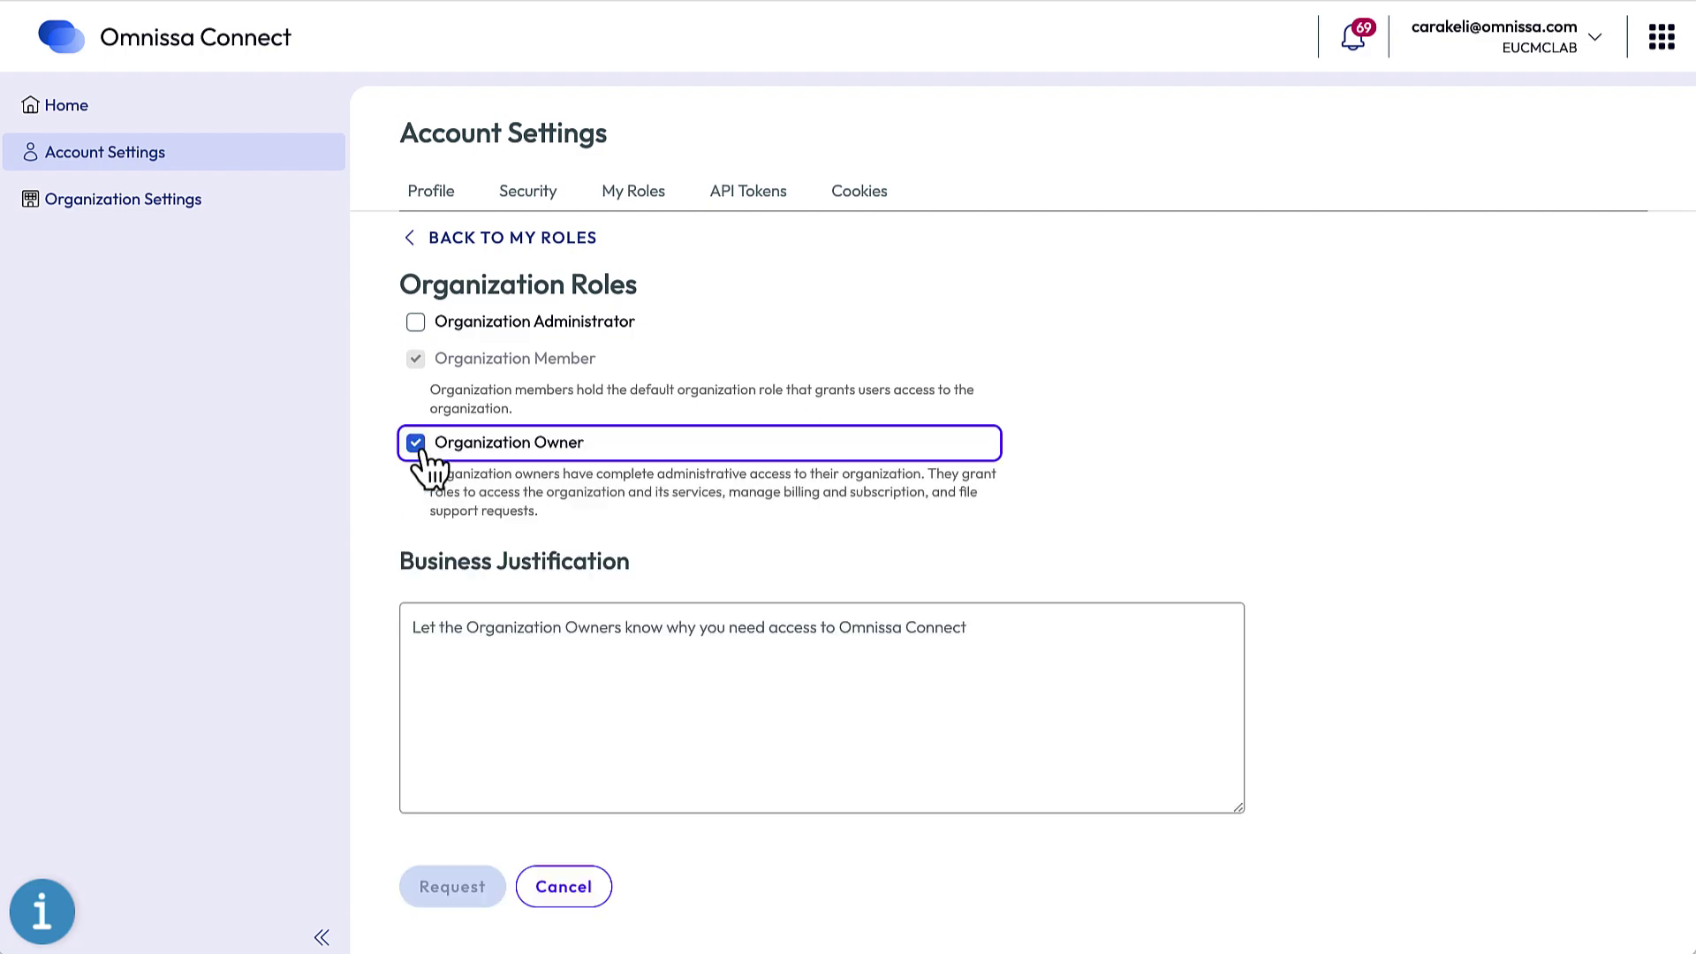
{"action": "left_click", "coordinate": [511, 642]}
{"action": "type", "text": "I want toadd a new subscriptio"}
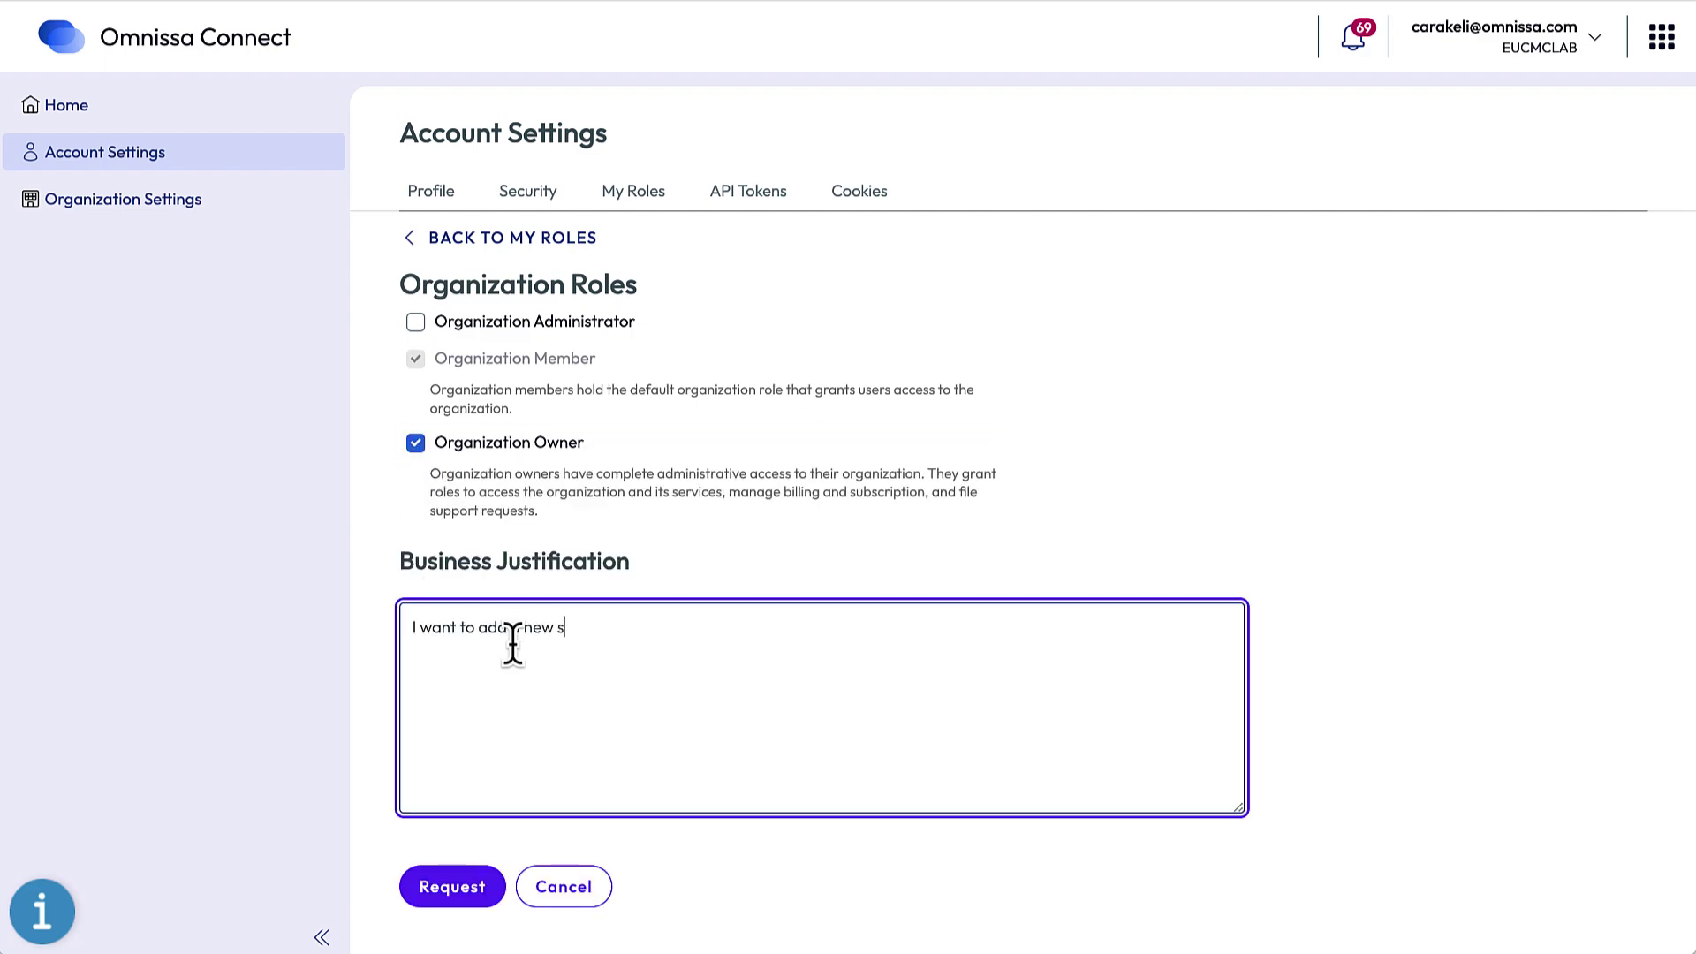
{"action": "type", "text": "n"}
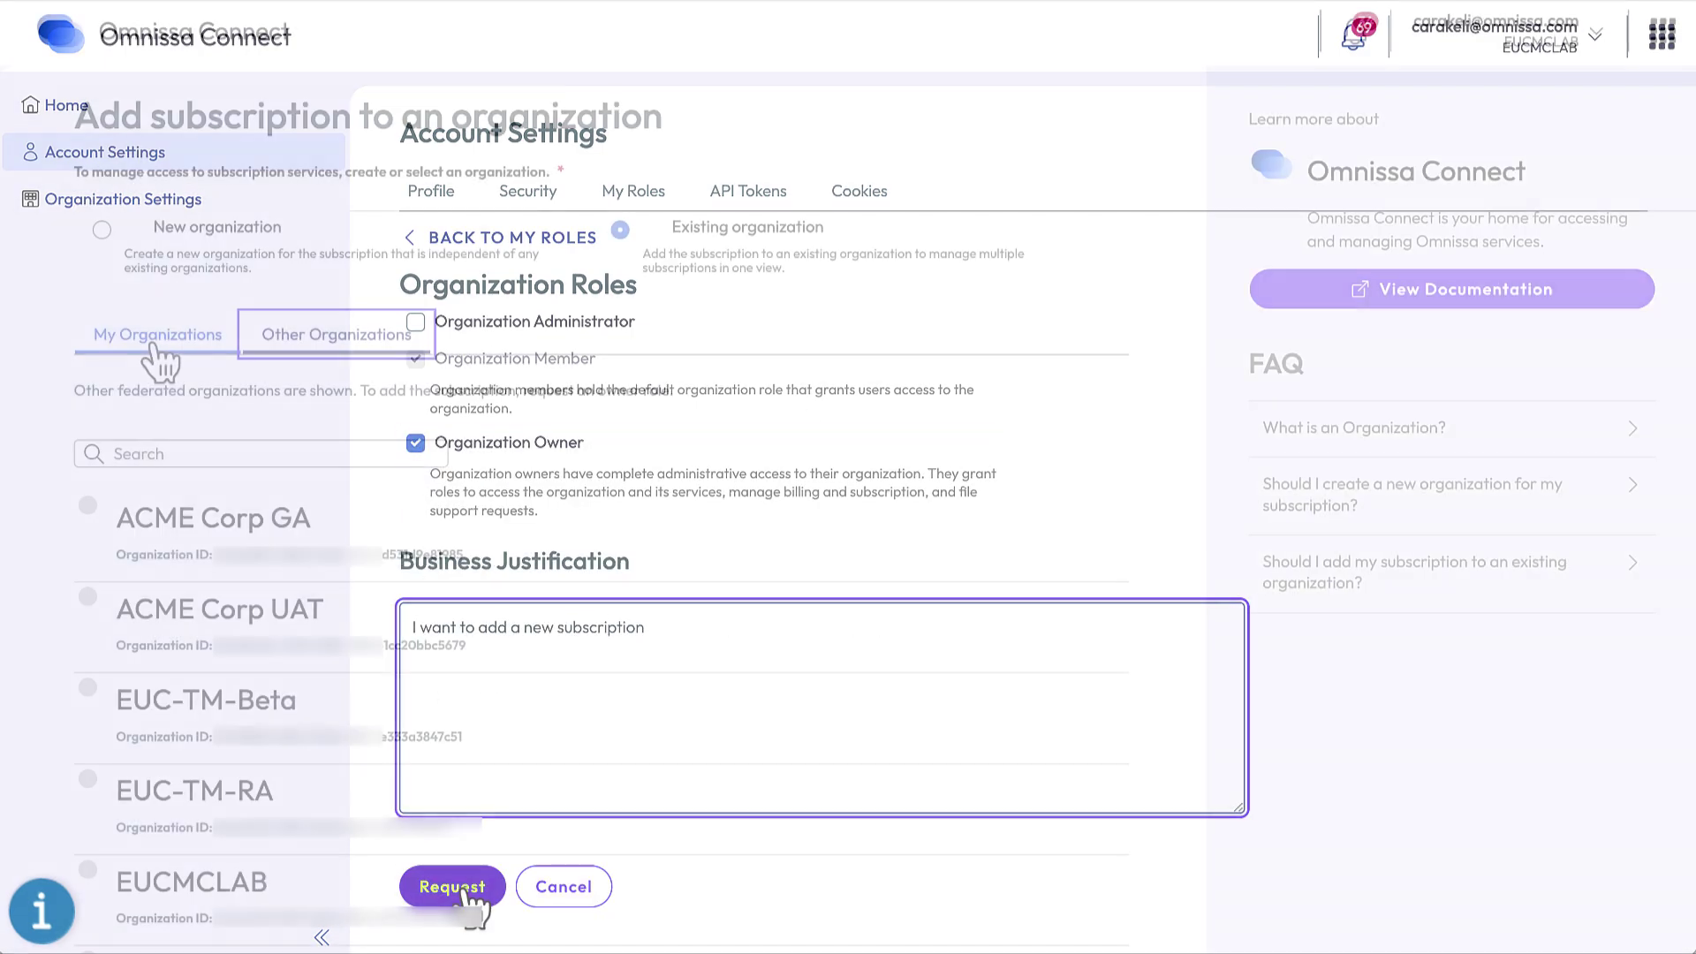
{"action": "left_click", "coordinate": [189, 336]}
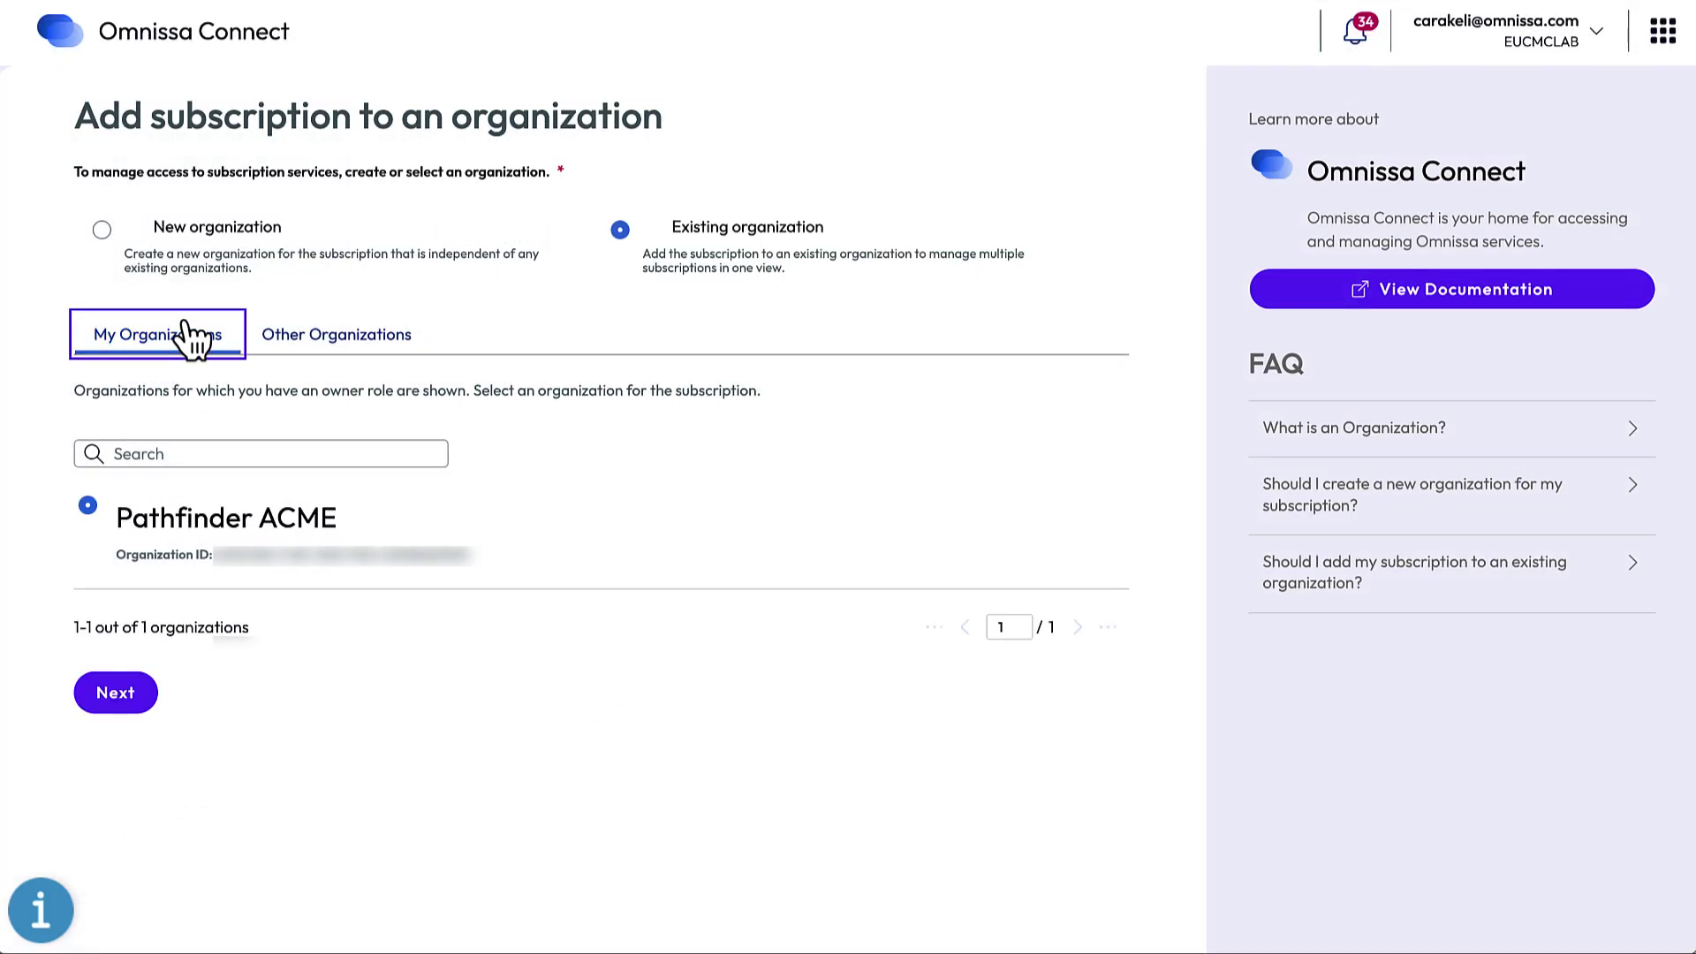
Step: Create and save the new organization 'Example Org 123', accepting the Terms of Service
{"action": "left_click", "coordinate": [100, 232]}
{"action": "left_click", "coordinate": [124, 340]}
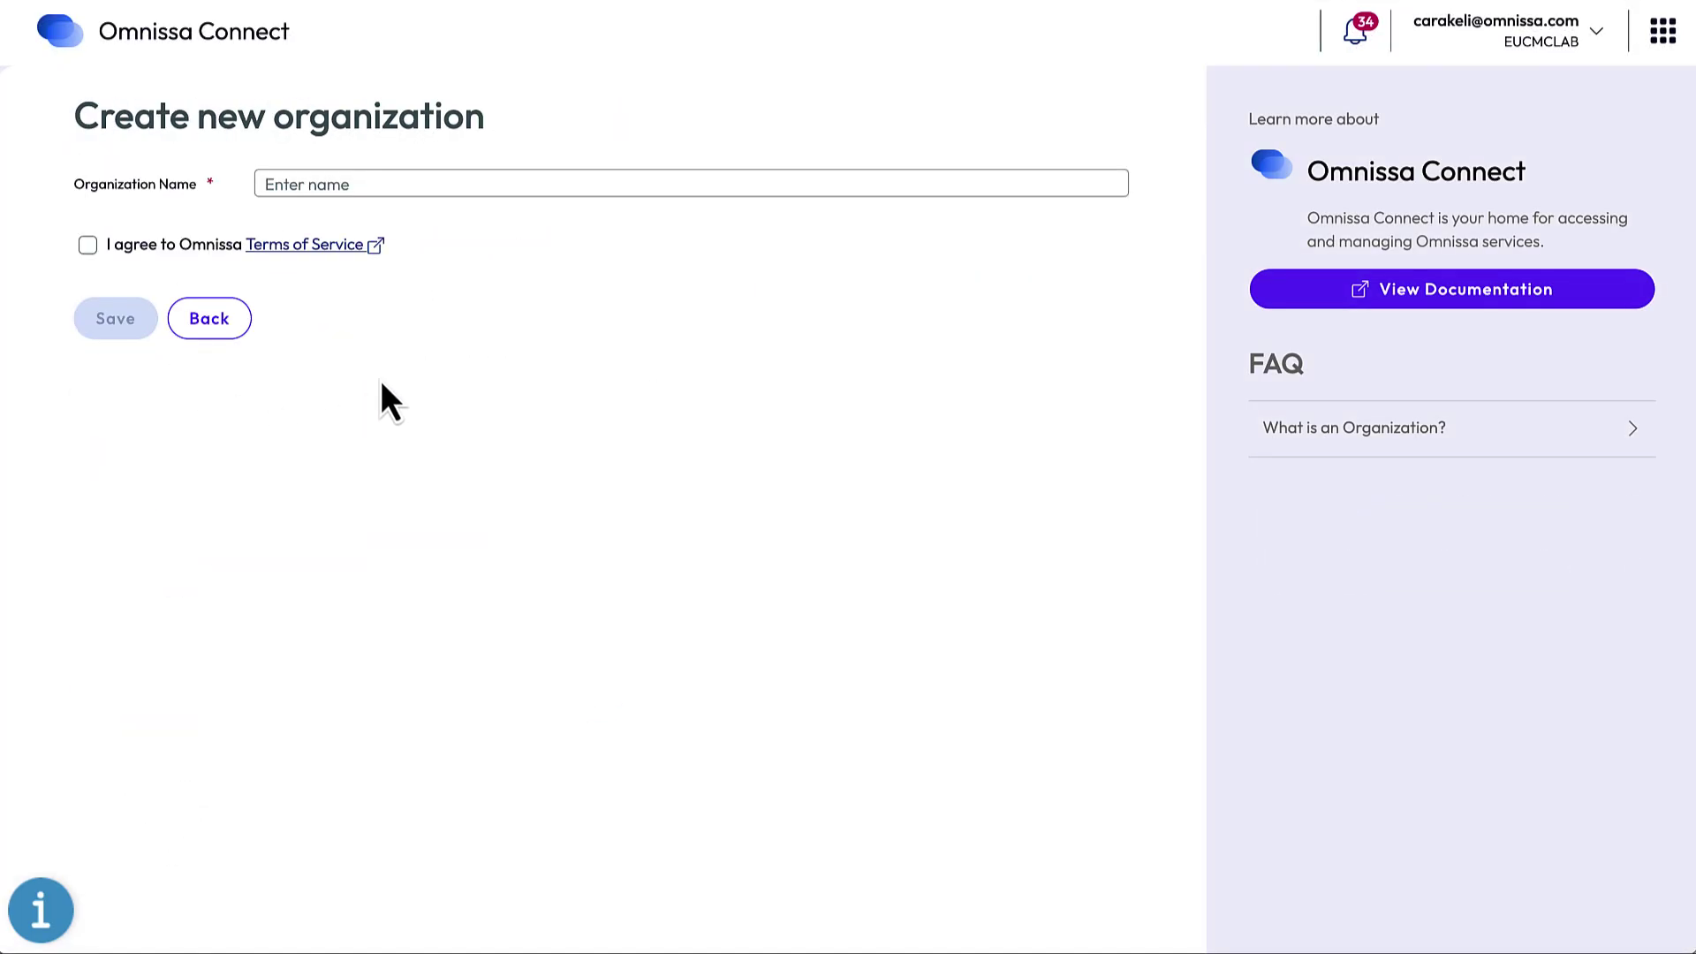
{"action": "left_click", "coordinate": [407, 184]}
{"action": "type", "text": "Example Org 123"}
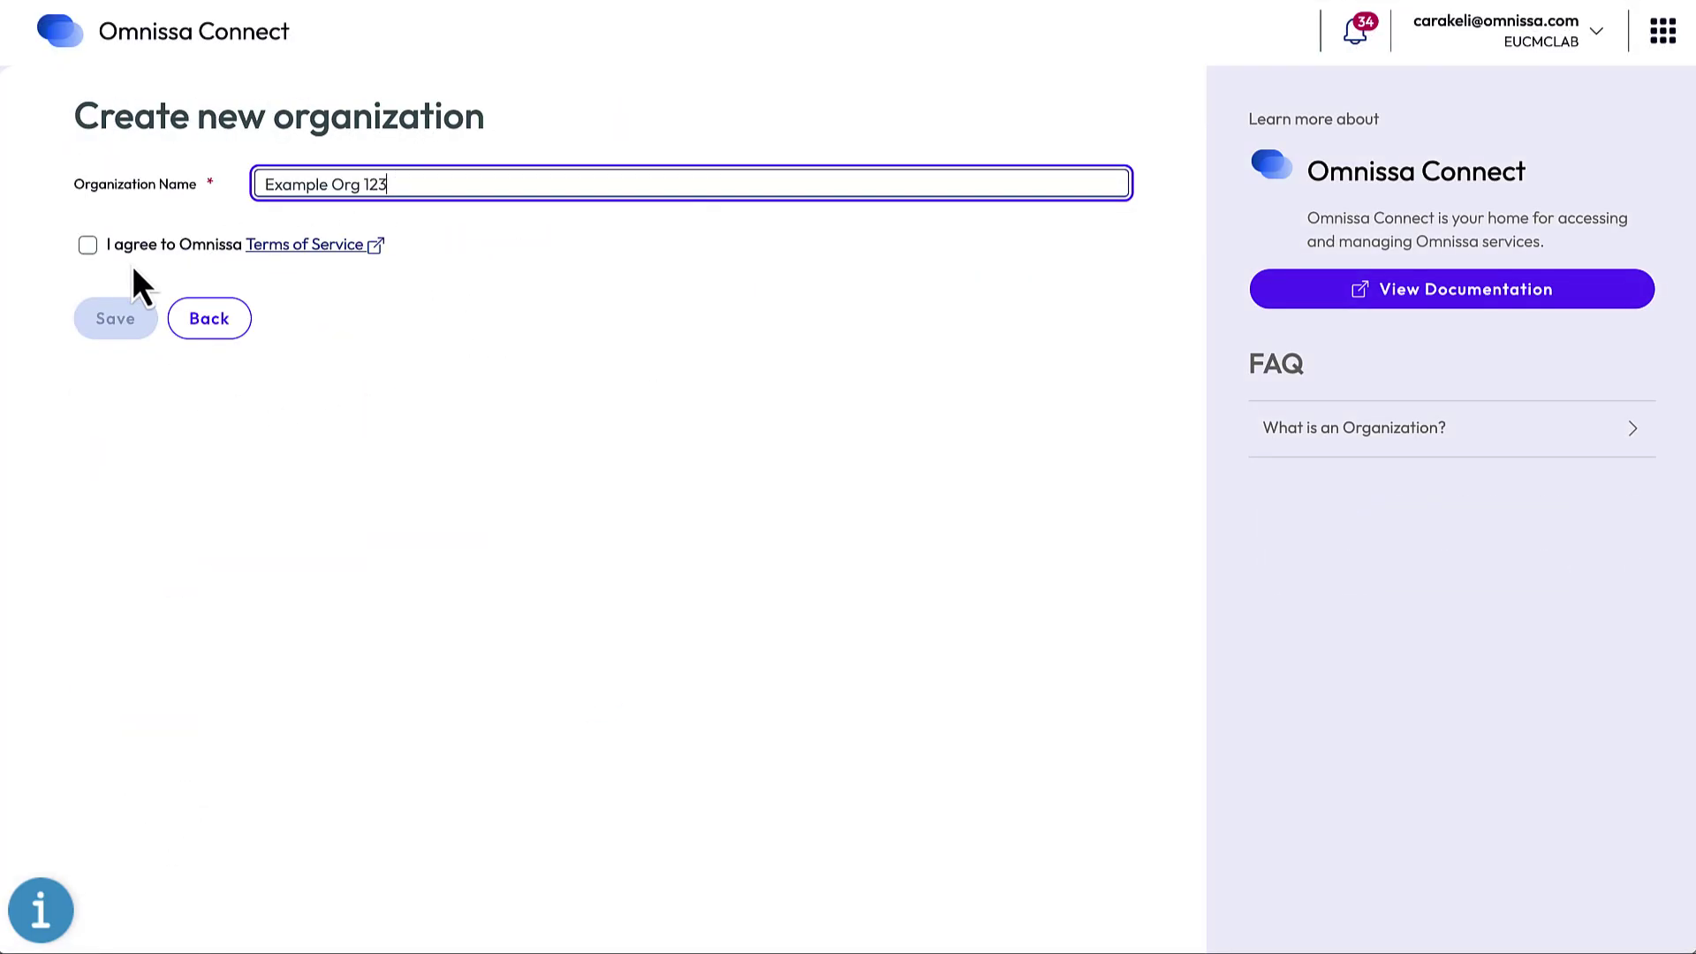
{"action": "left_click", "coordinate": [88, 245]}
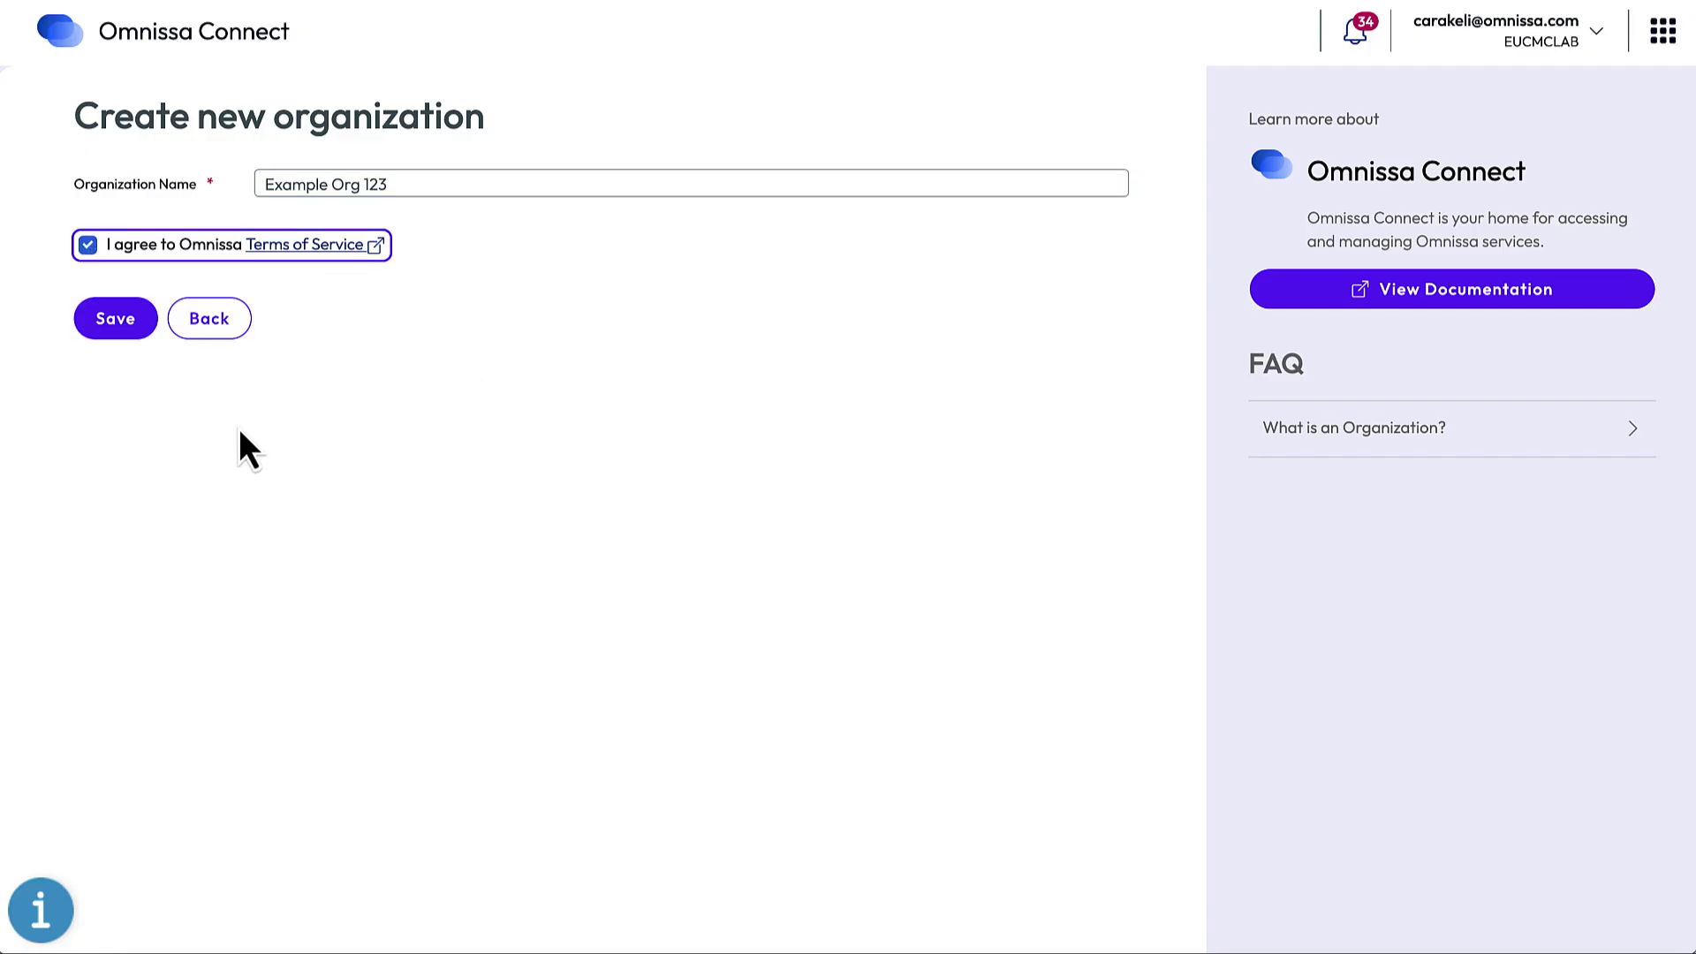
{"action": "left_click", "coordinate": [120, 325]}
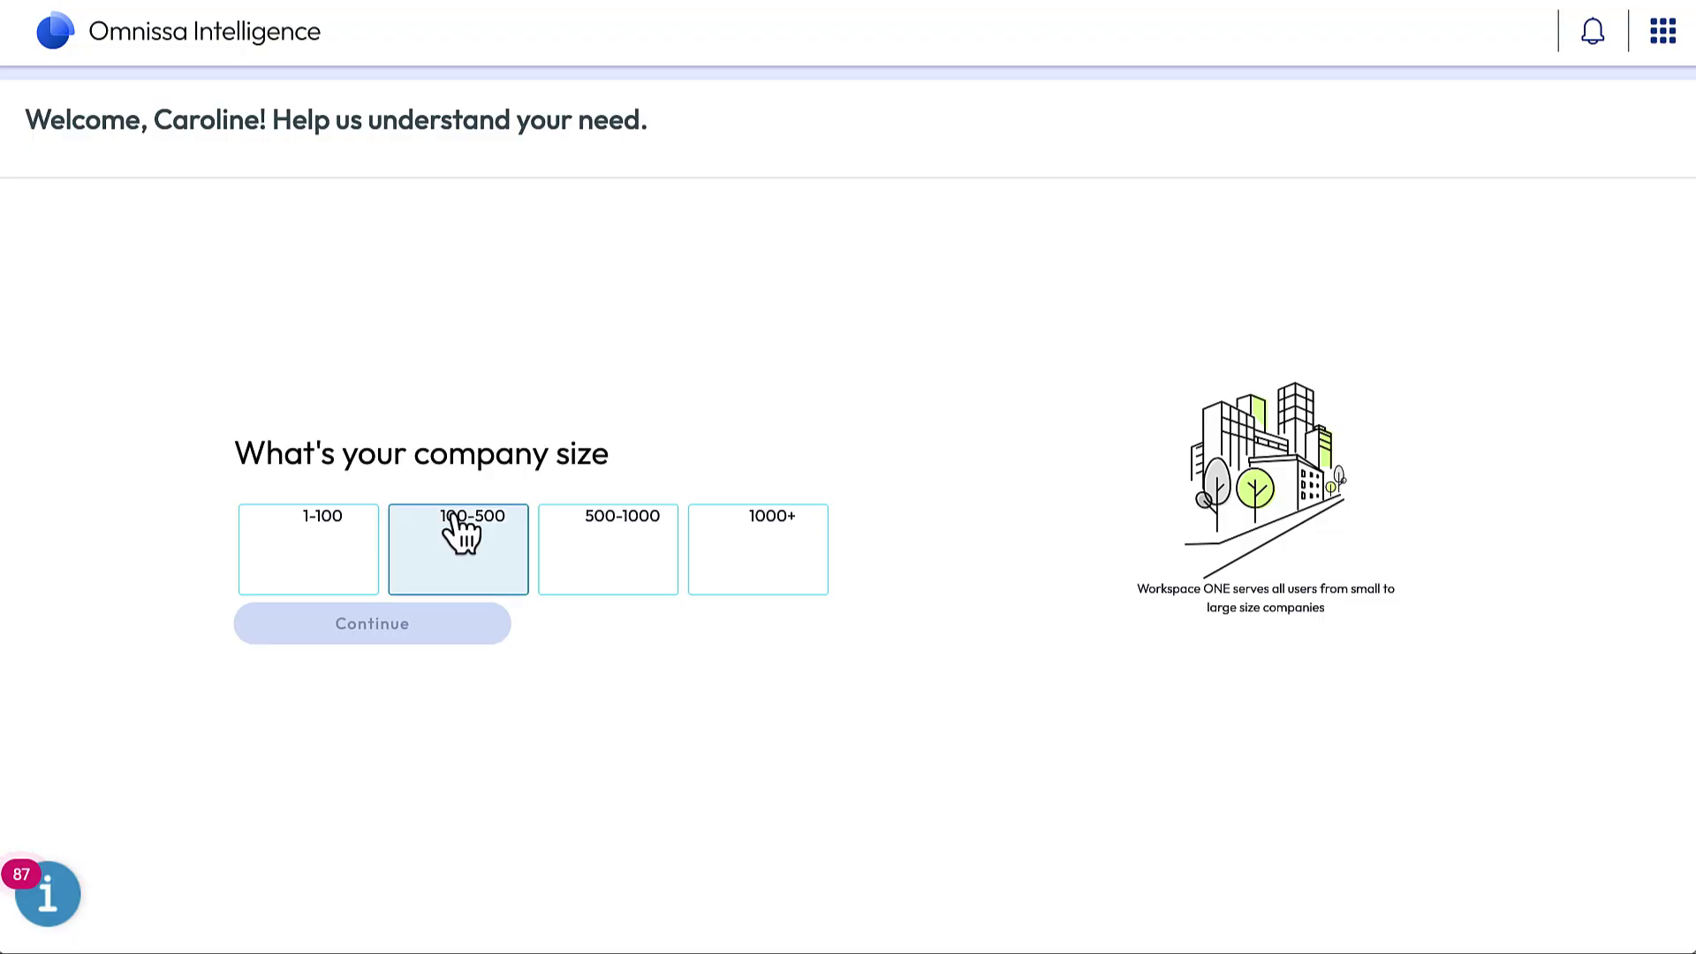
Step: Answer the onboarding questions with company size 100-500 and High Tech as the industry
{"action": "left_click", "coordinate": [460, 529]}
{"action": "left_click", "coordinate": [425, 624]}
{"action": "left_click", "coordinate": [664, 537]}
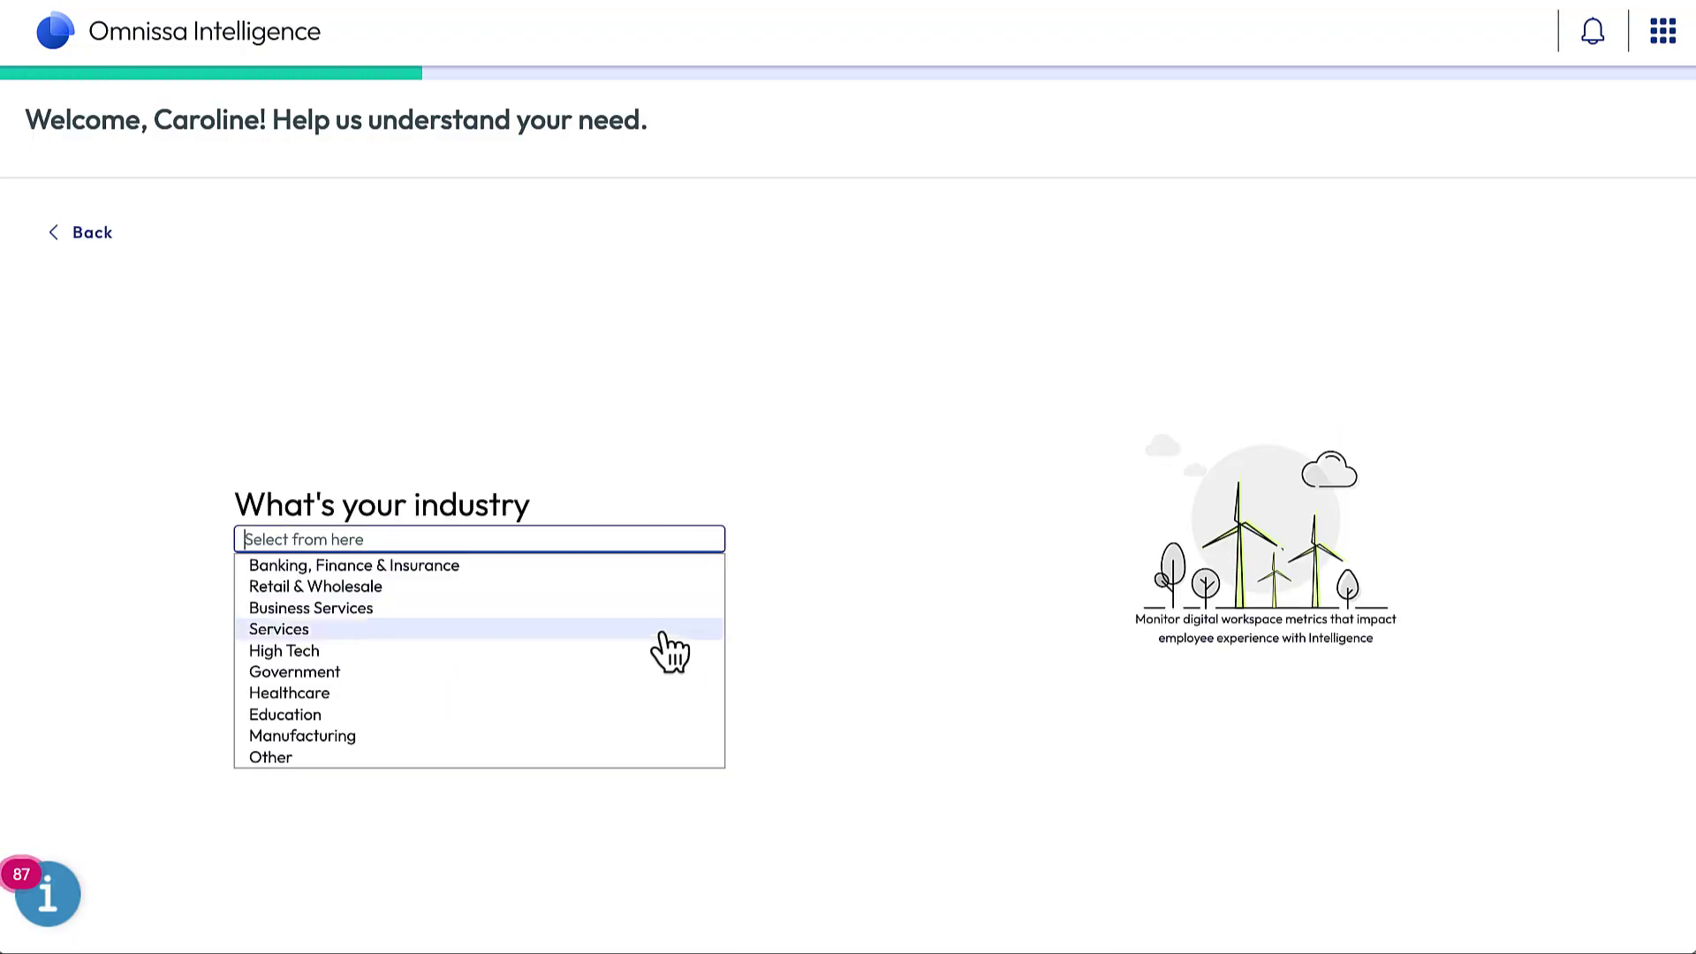
{"action": "left_click", "coordinate": [666, 653]}
{"action": "left_click", "coordinate": [420, 585]}
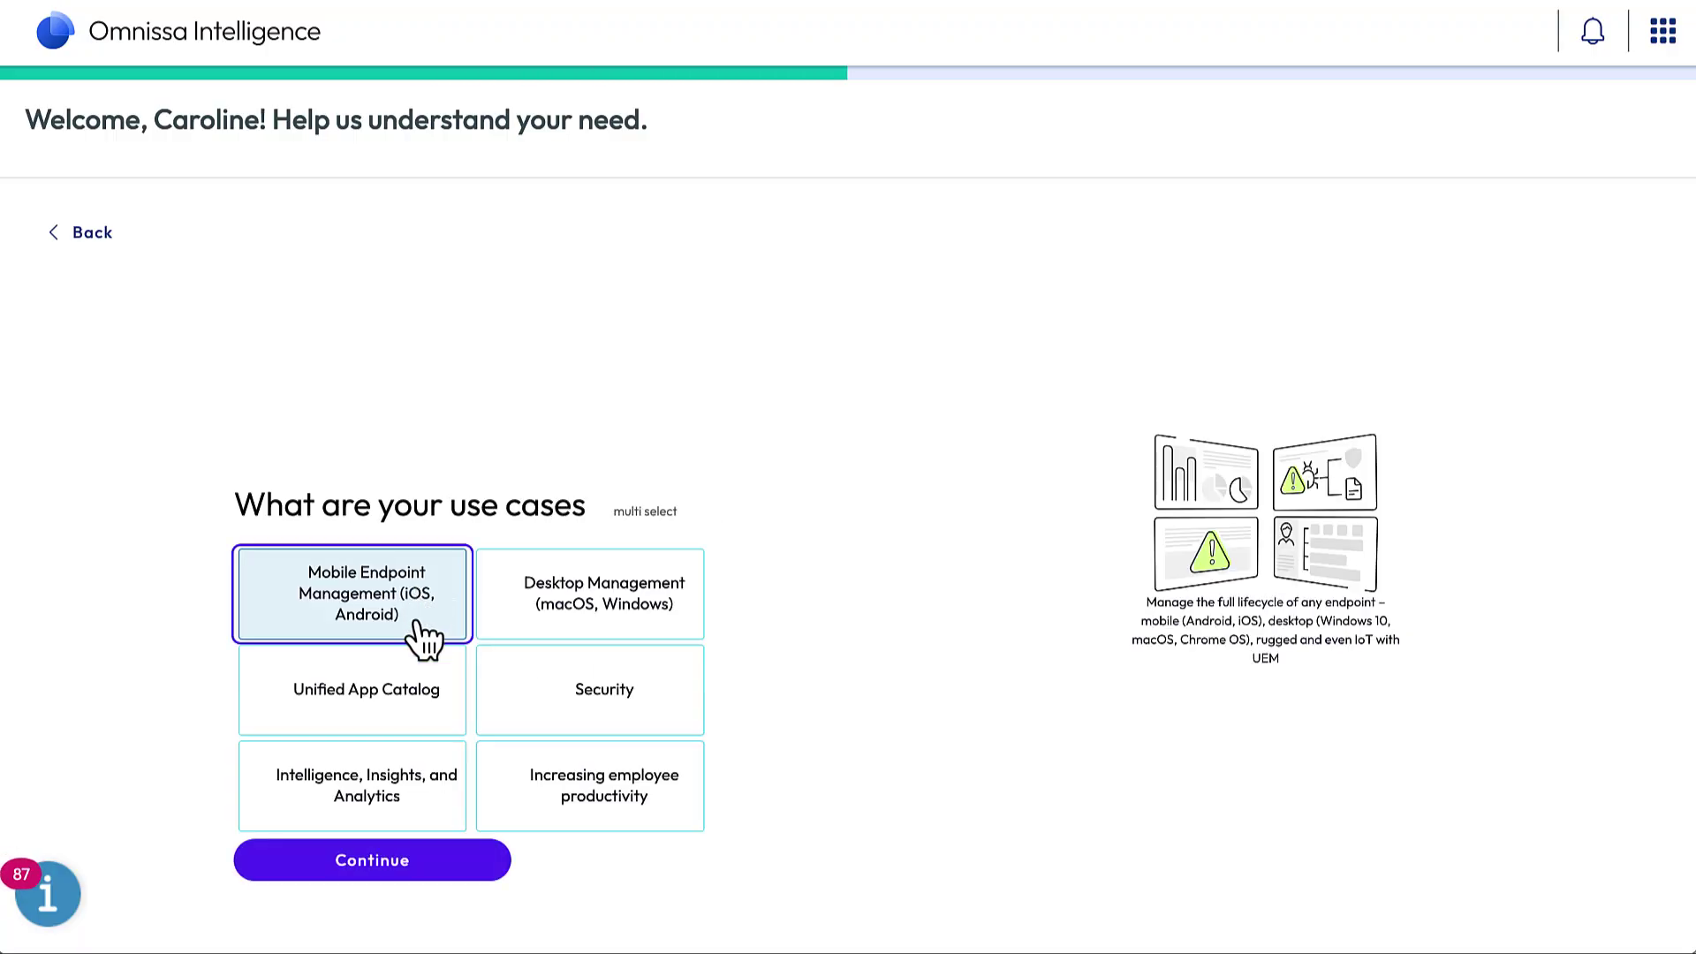
Step: Select the use cases, including Unified App Catalog, Analytics, Productivity, Security and Desktop Management, and submit
{"action": "left_click", "coordinate": [424, 658]}
{"action": "left_click", "coordinate": [435, 787]}
{"action": "left_click", "coordinate": [549, 793]}
{"action": "left_click", "coordinate": [566, 707]}
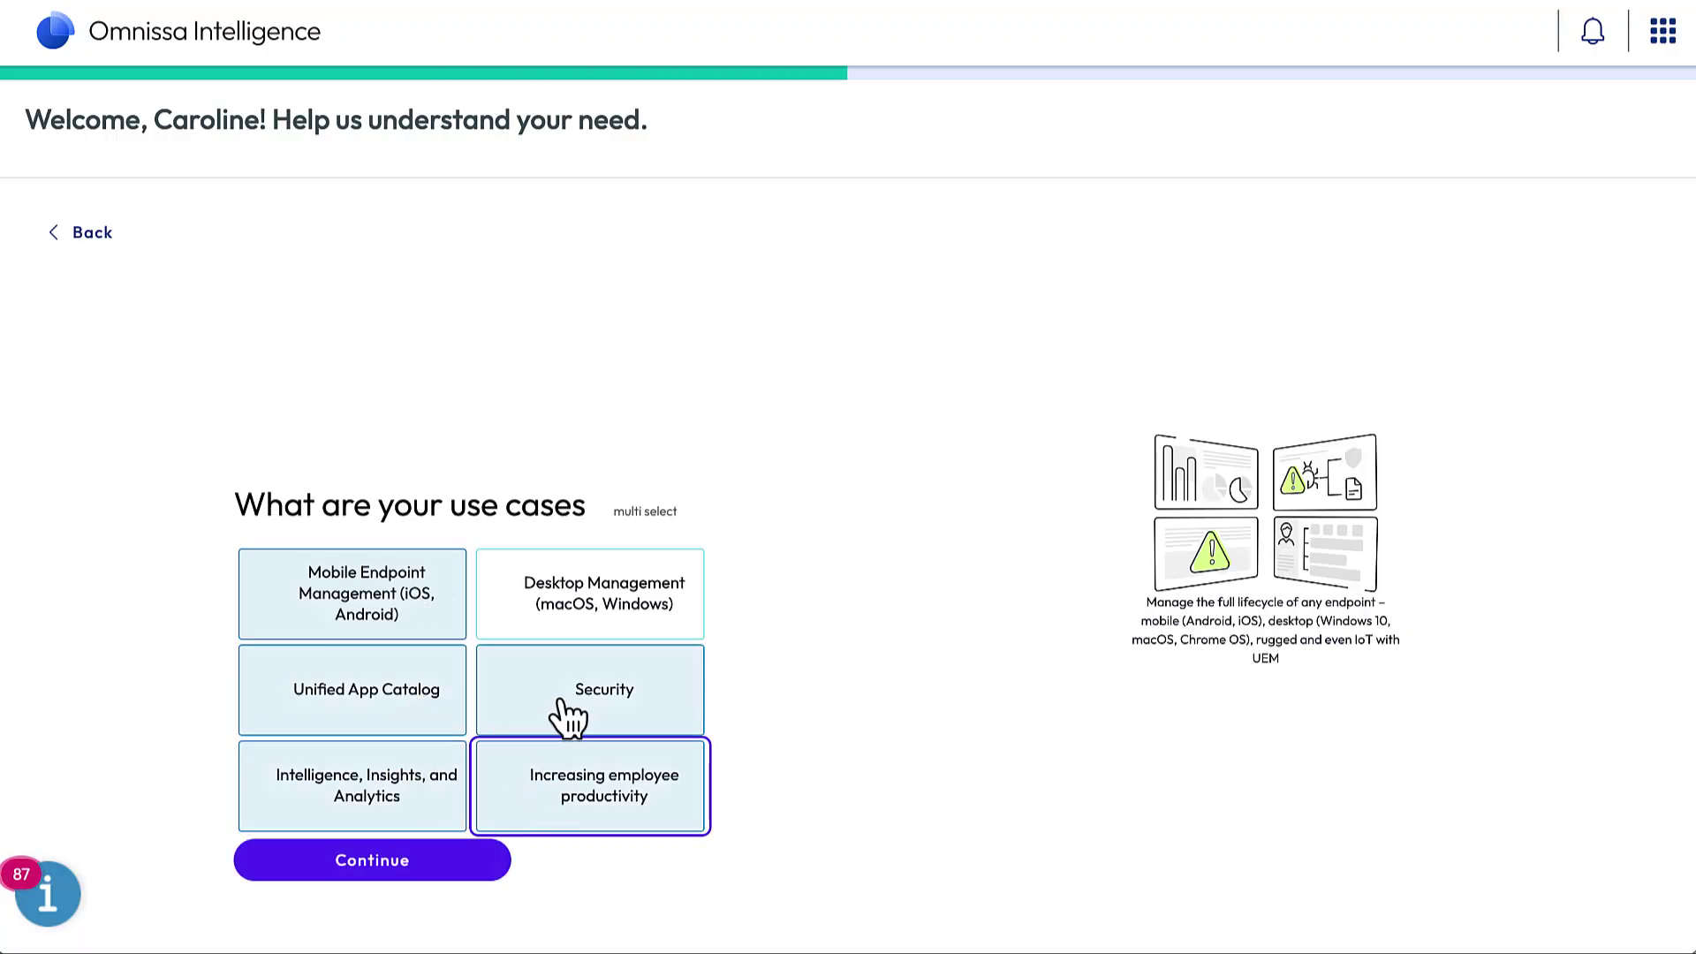
{"action": "left_click", "coordinate": [574, 574]}
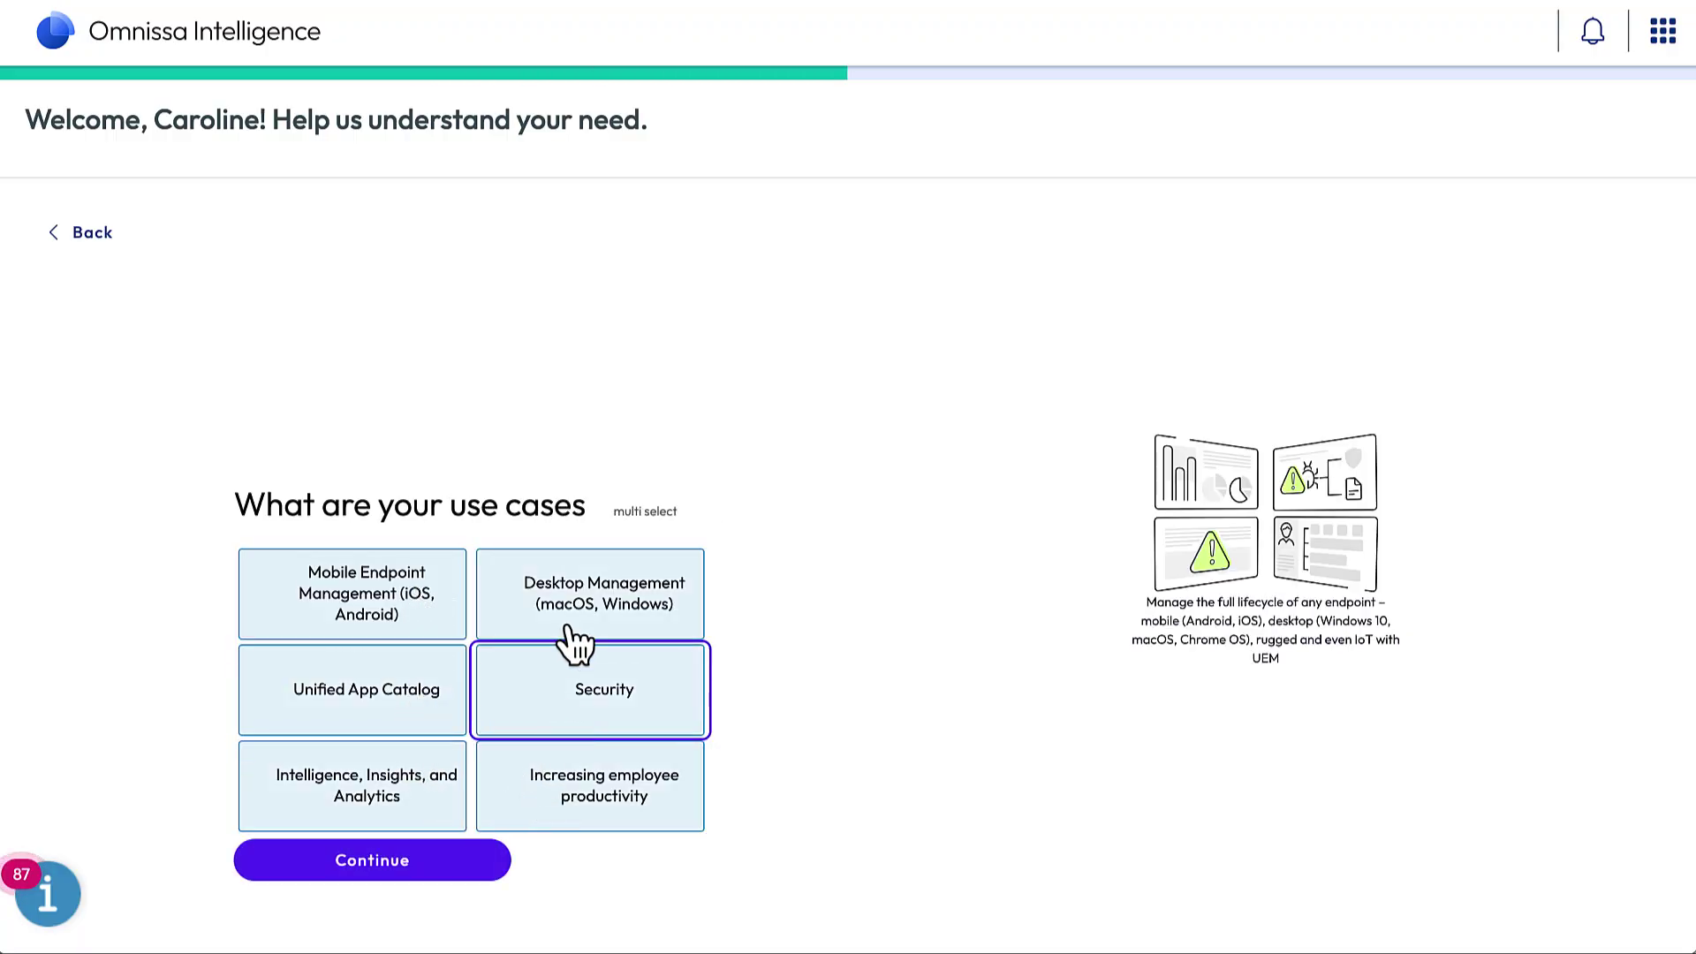
{"action": "left_click", "coordinate": [402, 863]}
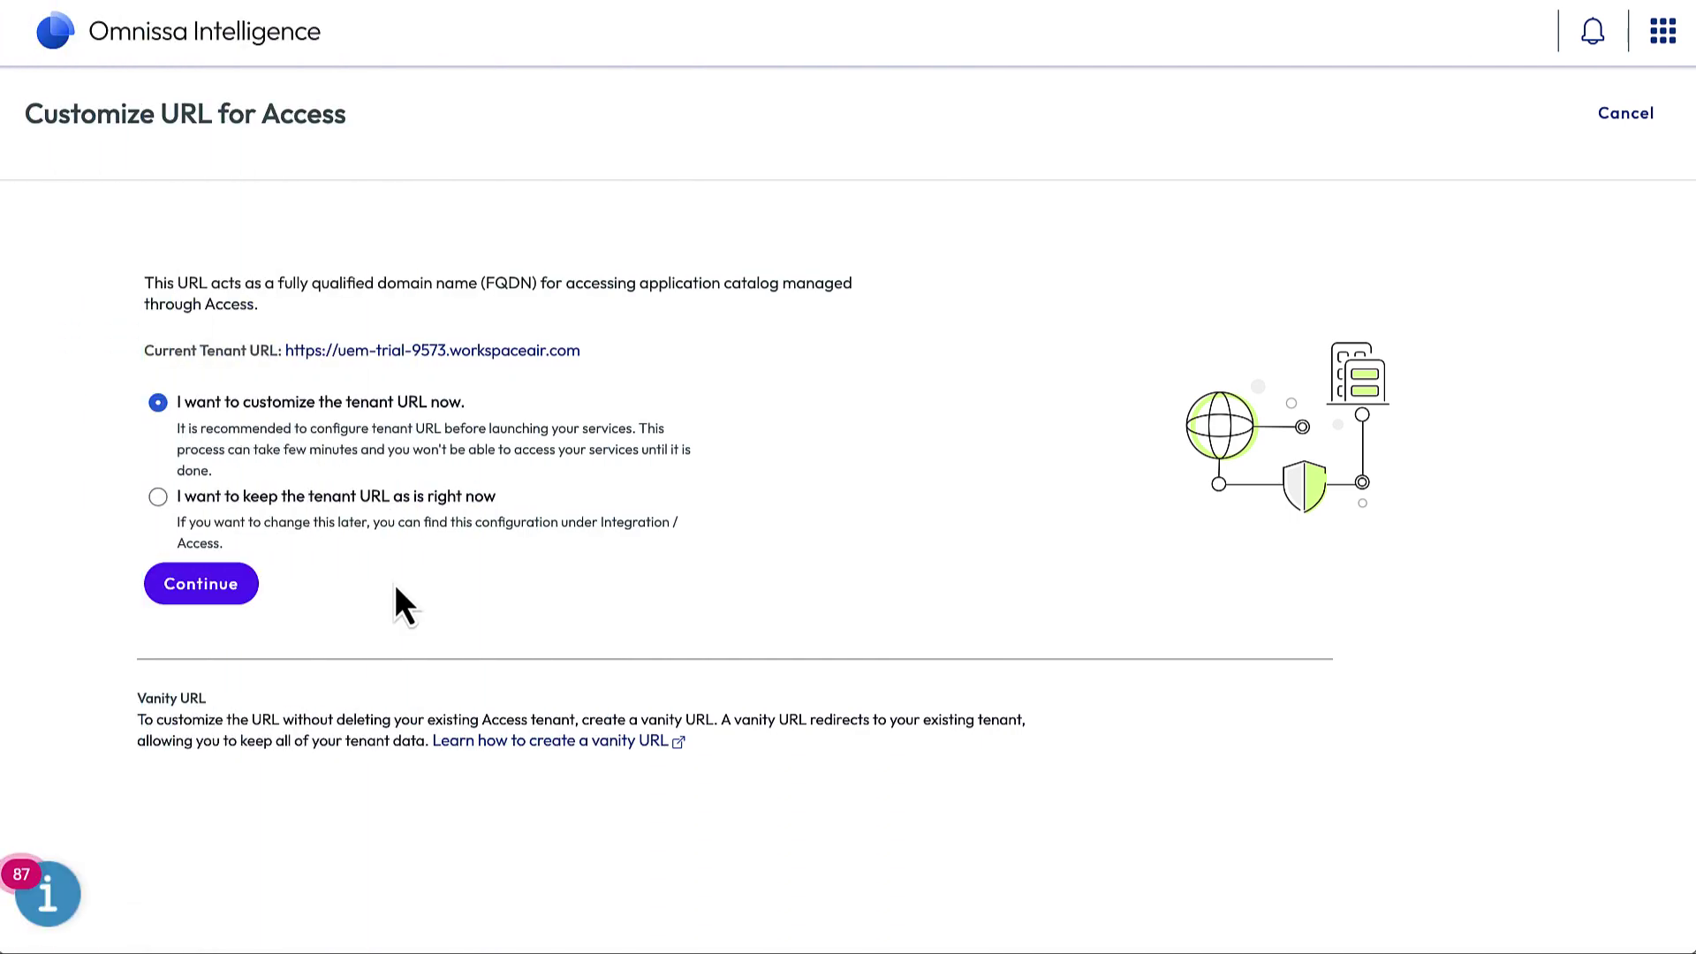
Step: Verify and submit the tenant URL example-org123.workspaceair.com, then finish once it's created
{"action": "left_click", "coordinate": [228, 592]}
{"action": "type", "text": "exampl"}
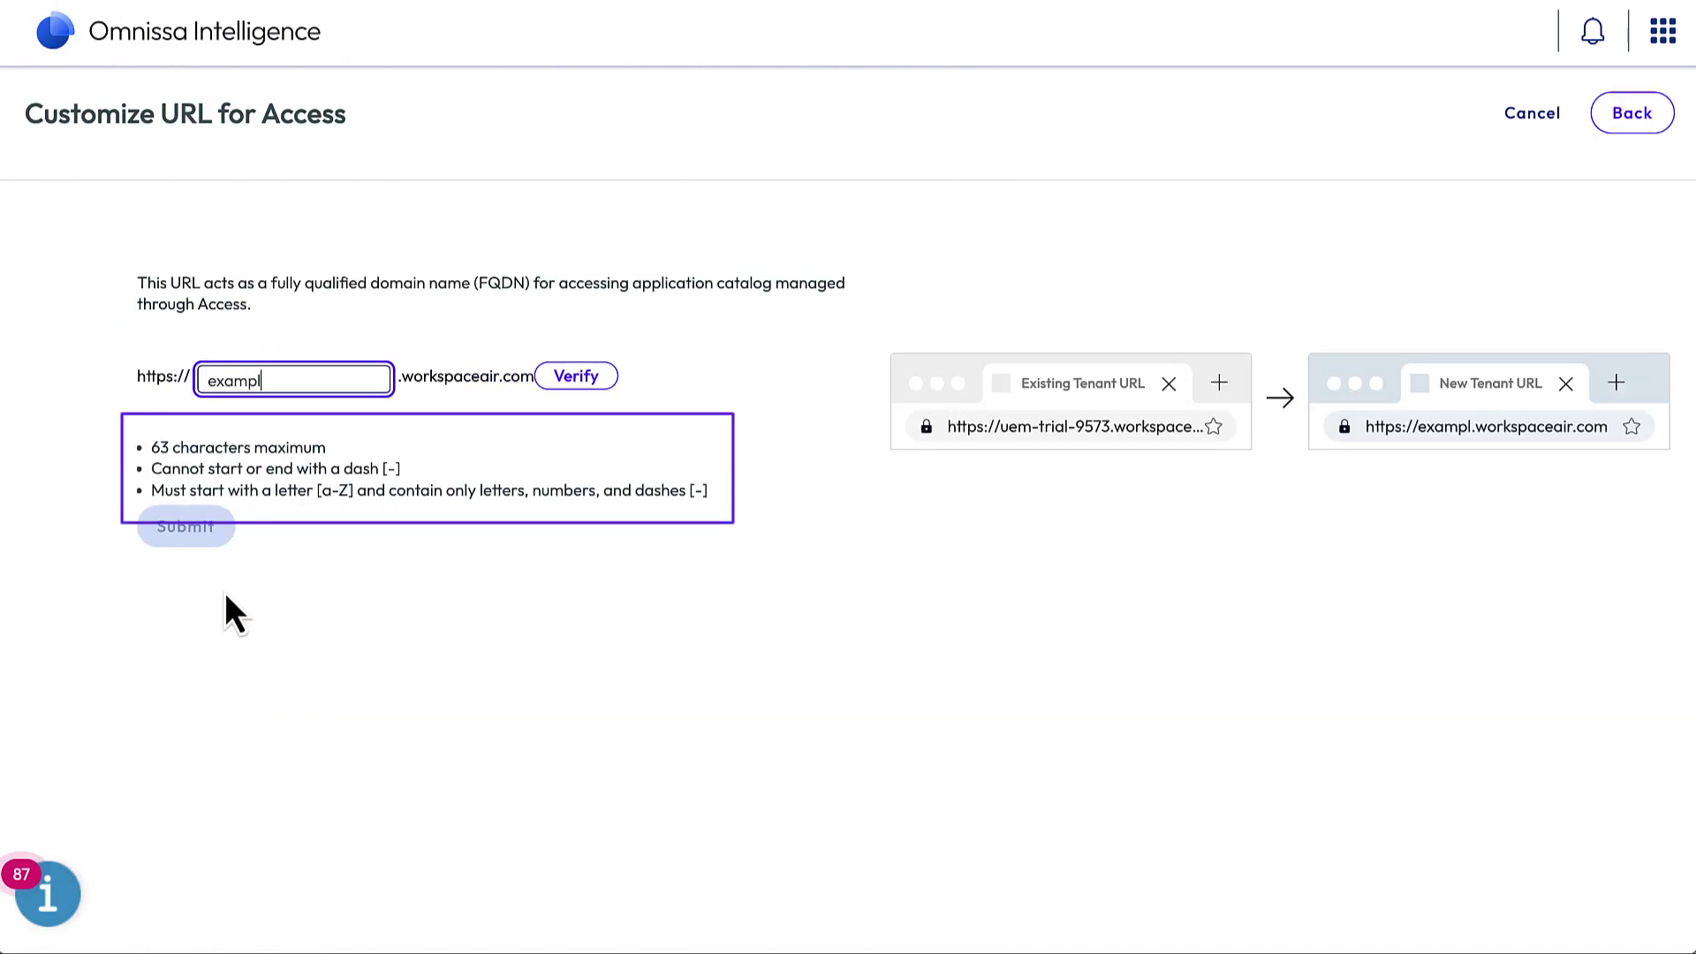
{"action": "type", "text": "e-org123"}
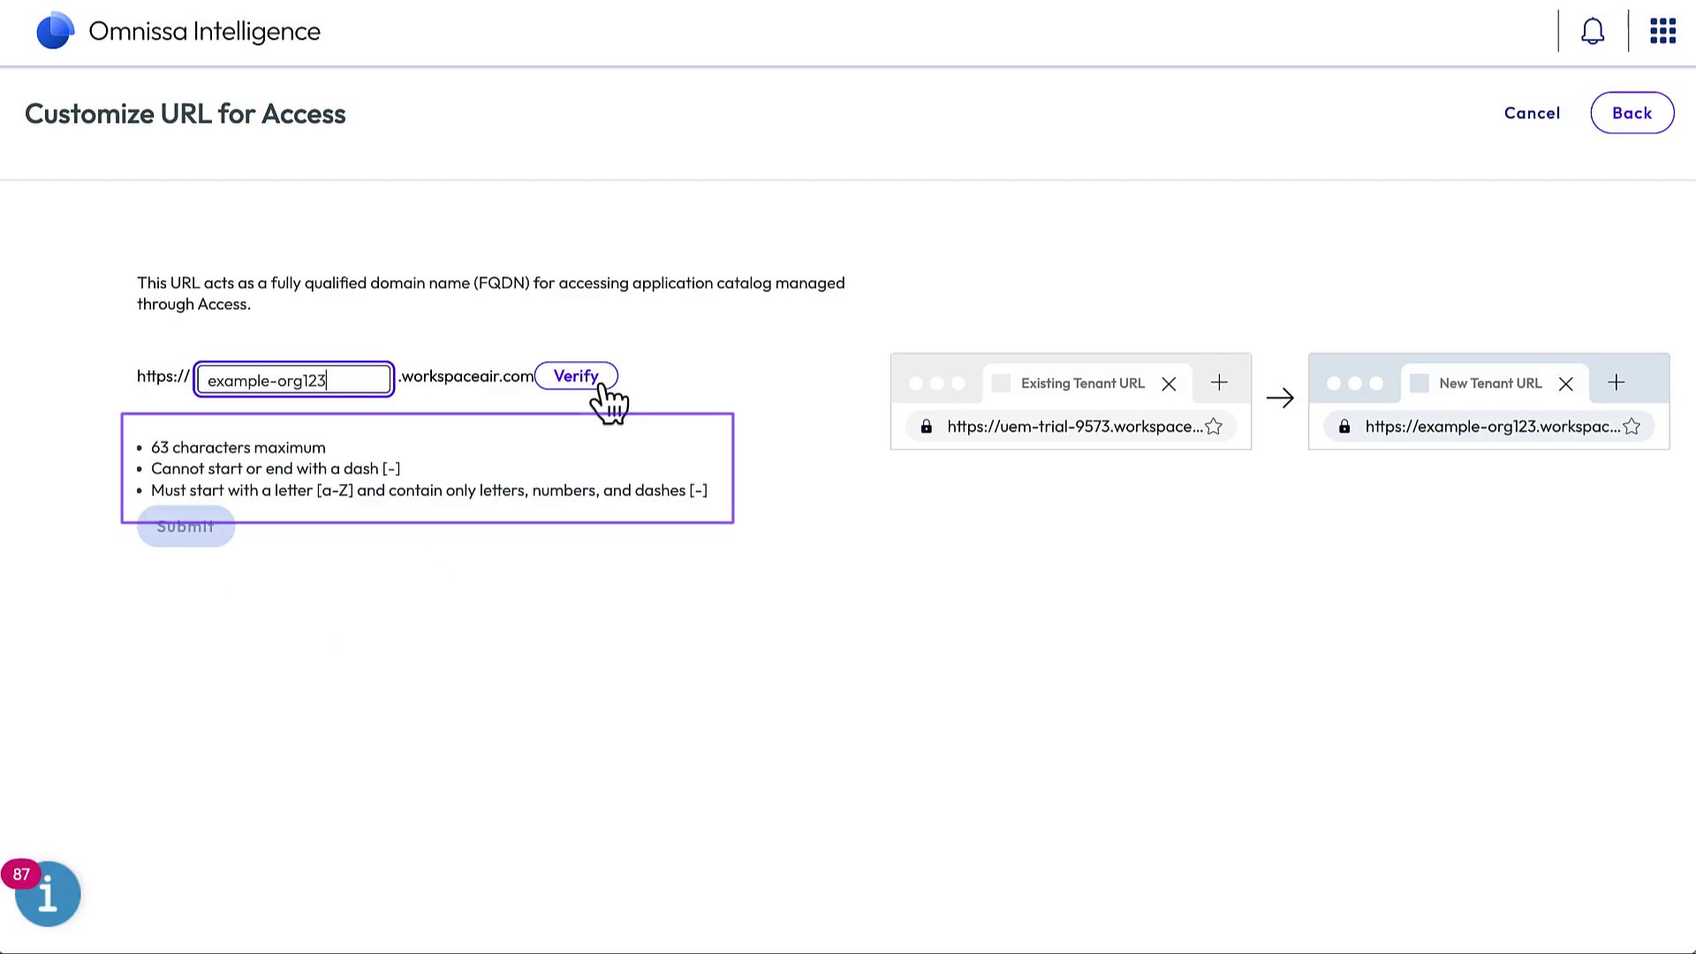
{"action": "left_click", "coordinate": [597, 380]}
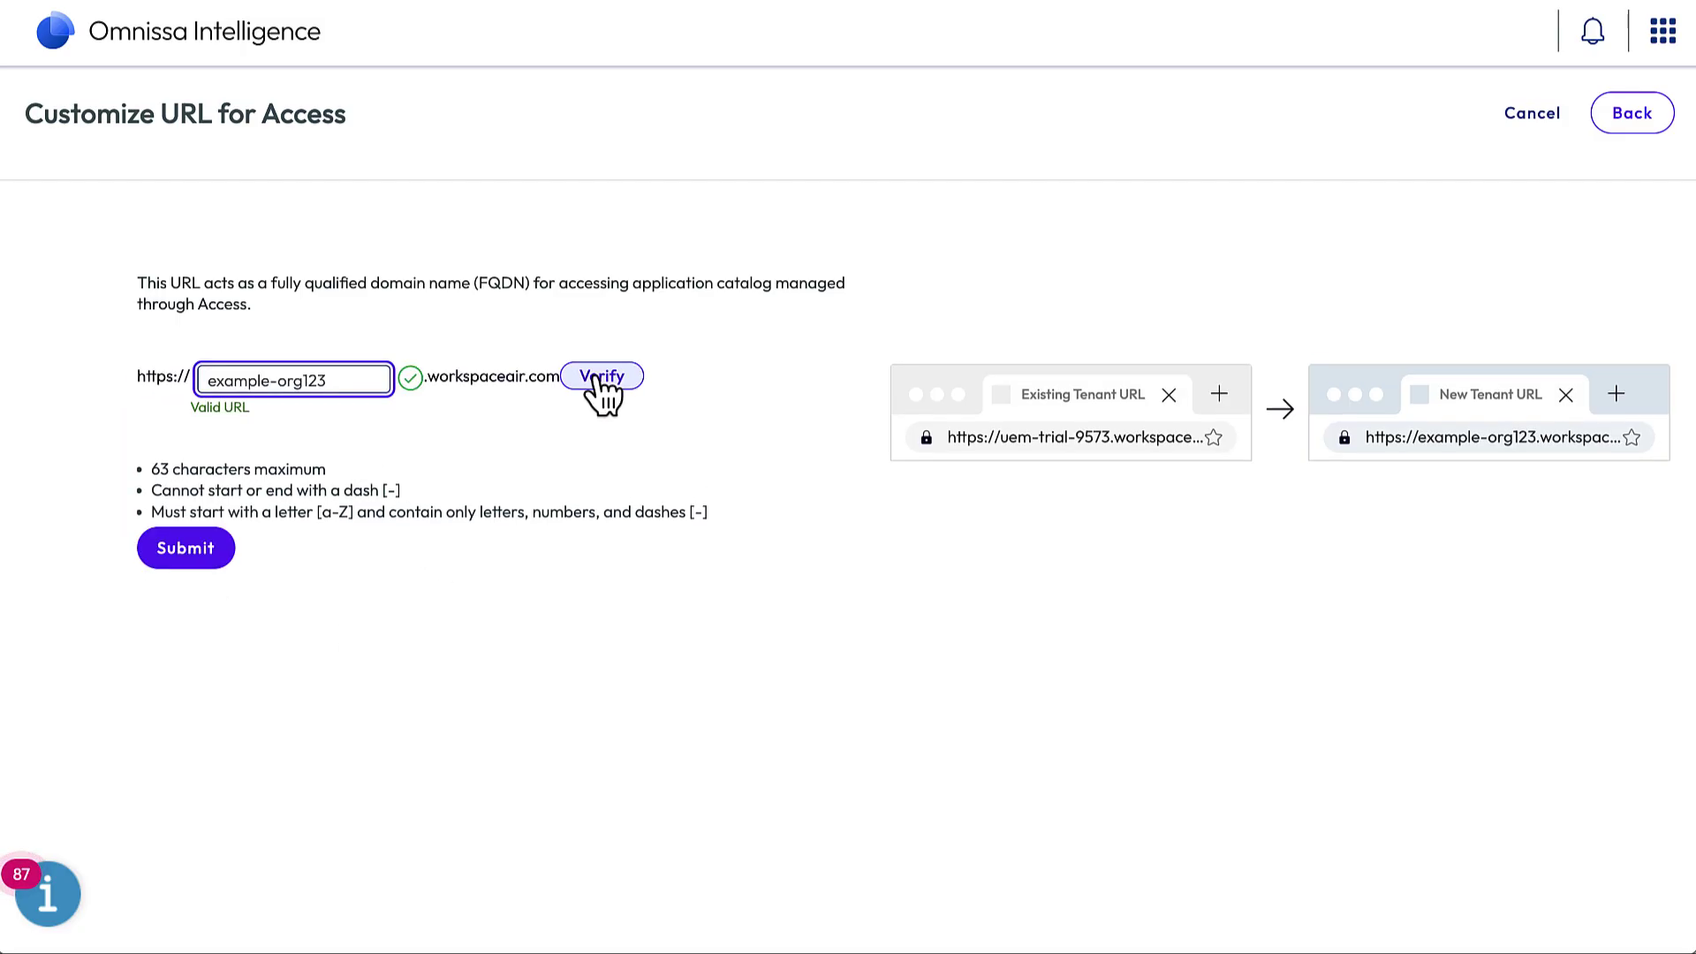
{"action": "left_click", "coordinate": [187, 554]}
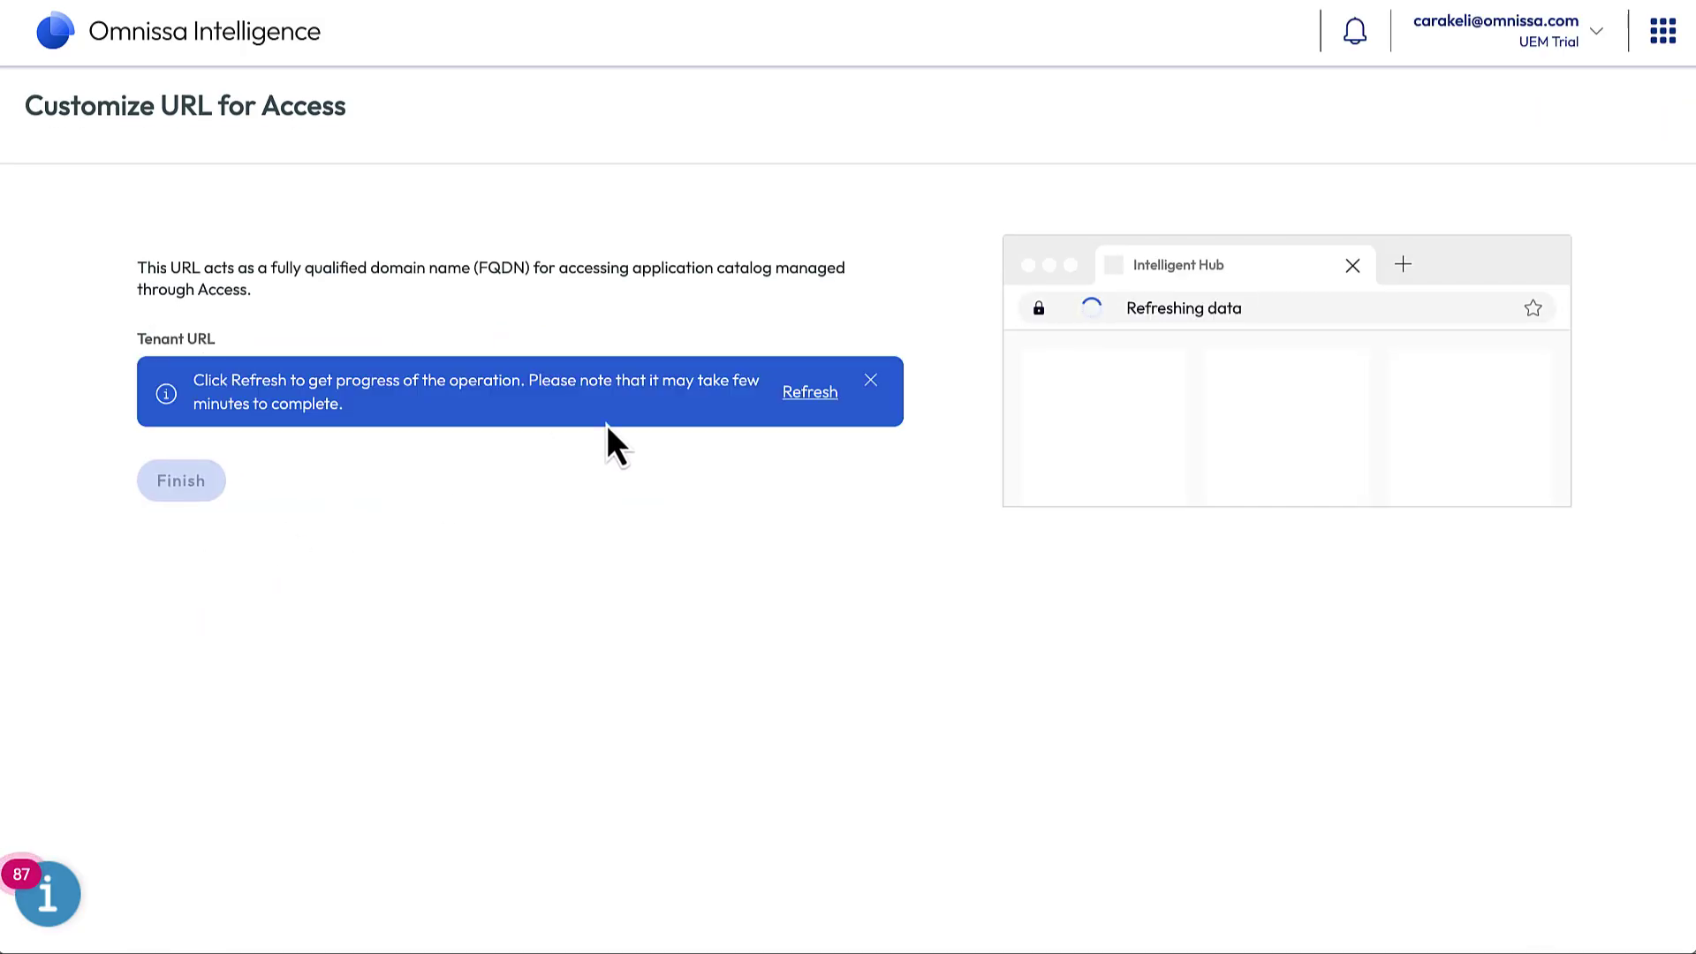
{"action": "left_click", "coordinate": [810, 392]}
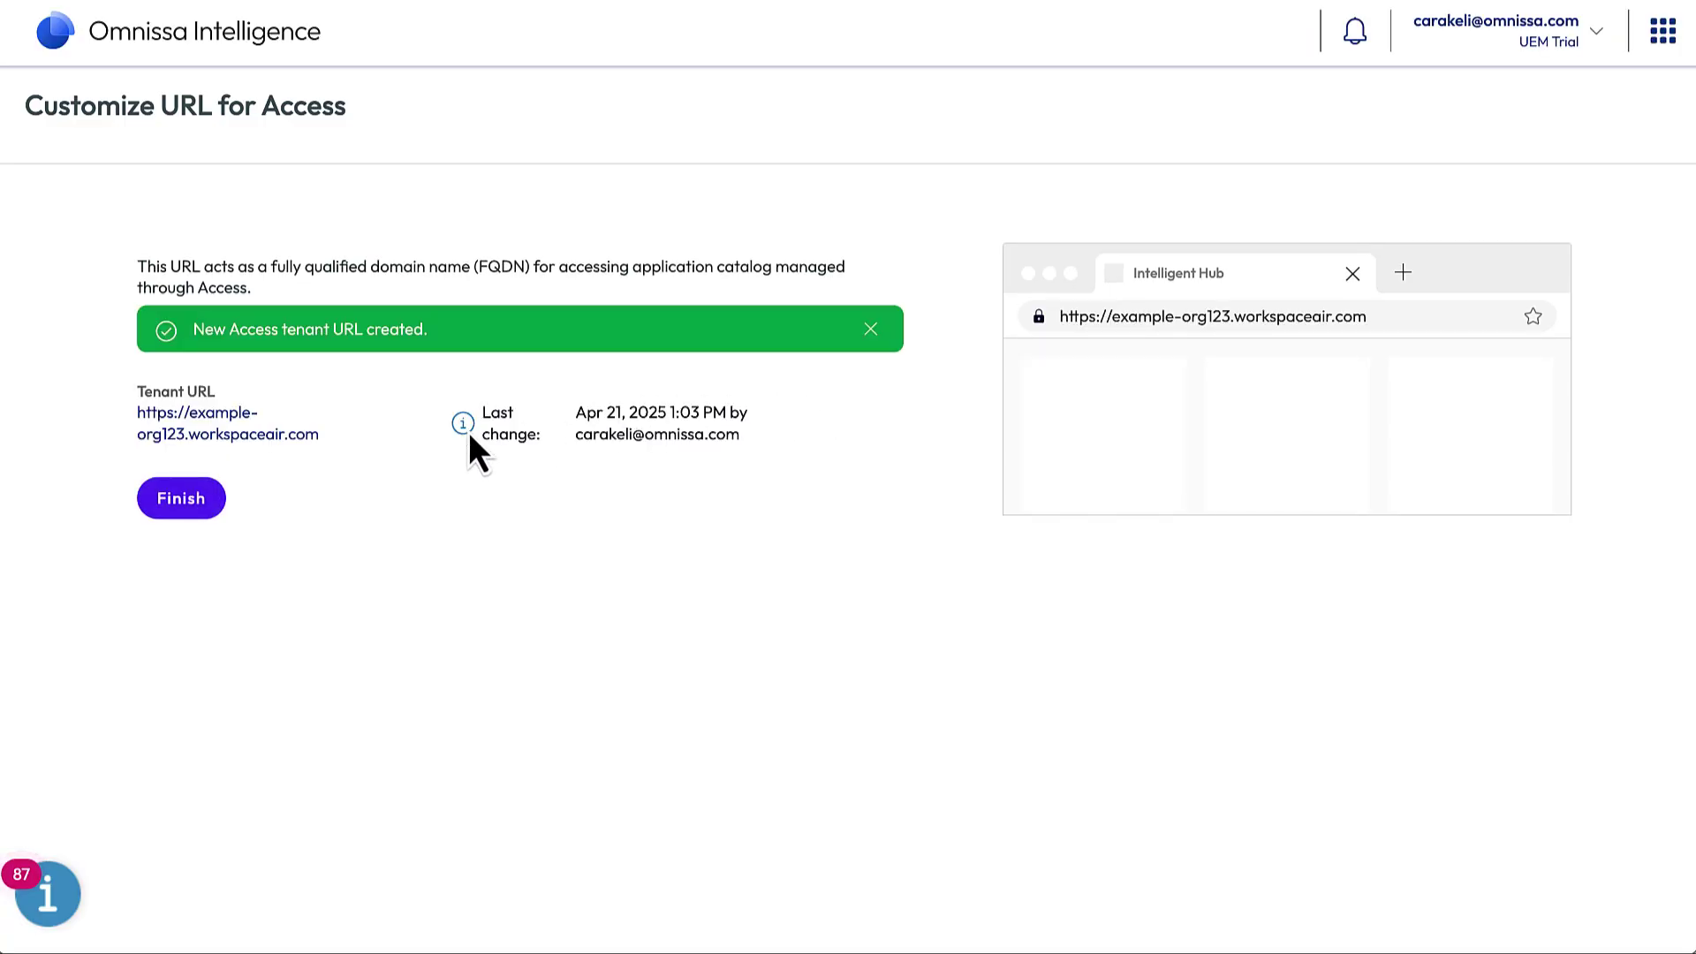
{"action": "left_click", "coordinate": [179, 507]}
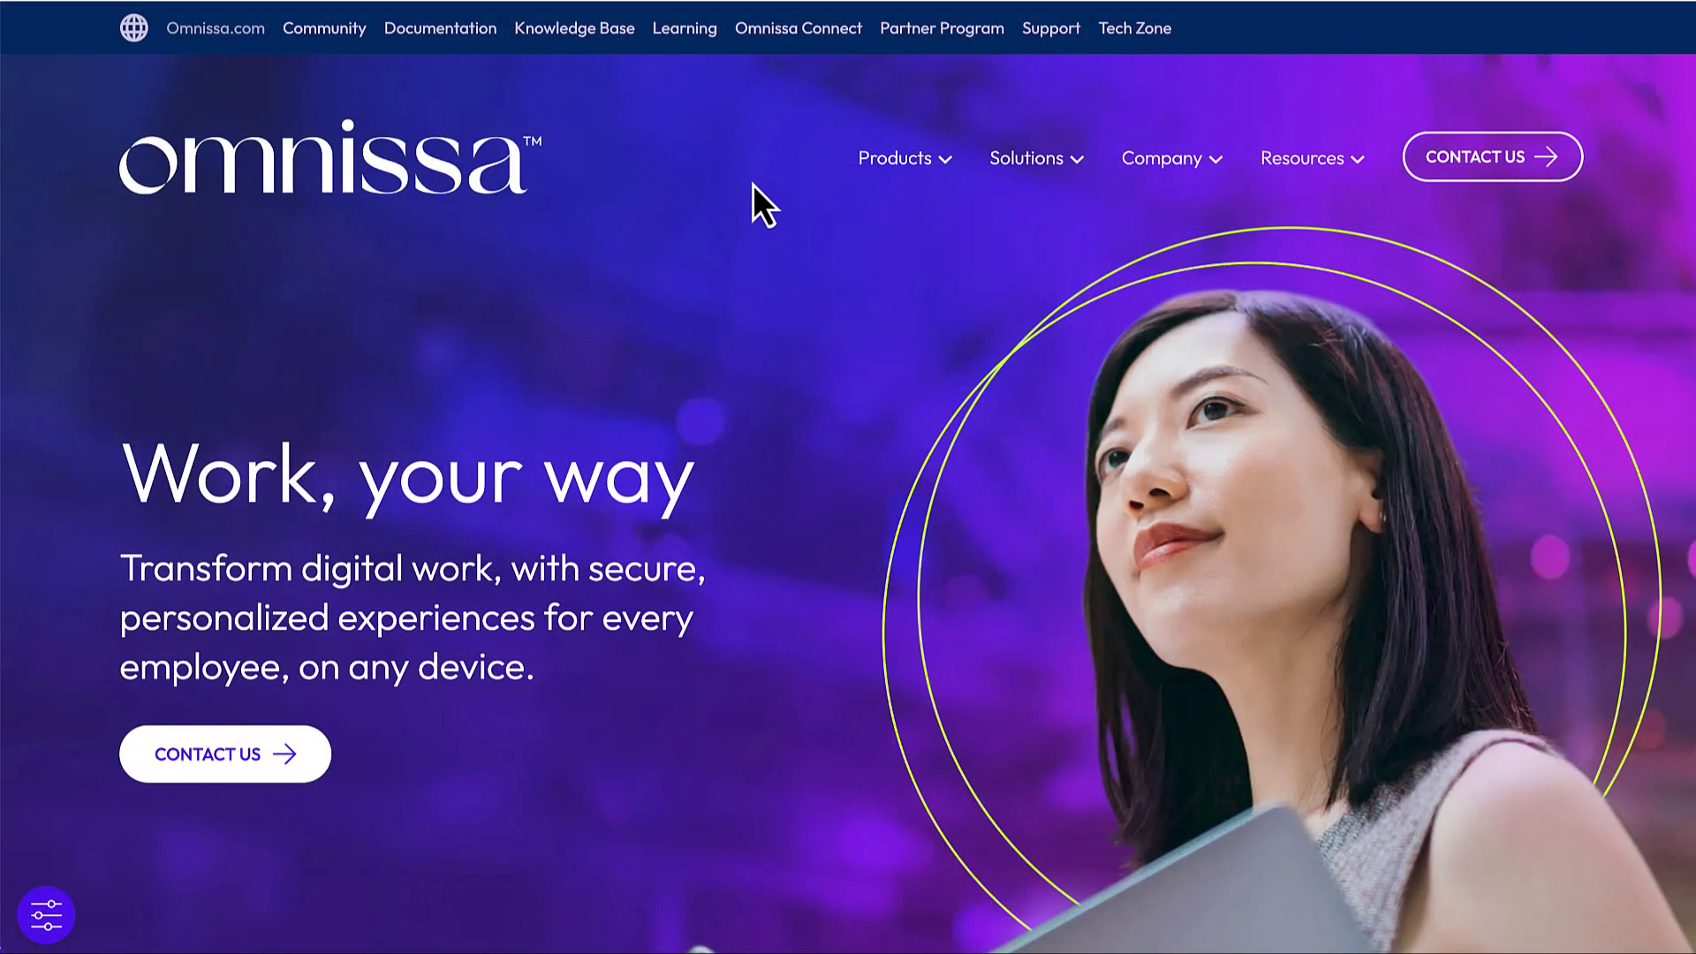
Step: Return from omnissa.com to the Omnissa Connect Home page for Example Org 123
{"action": "left_click", "coordinate": [805, 35]}
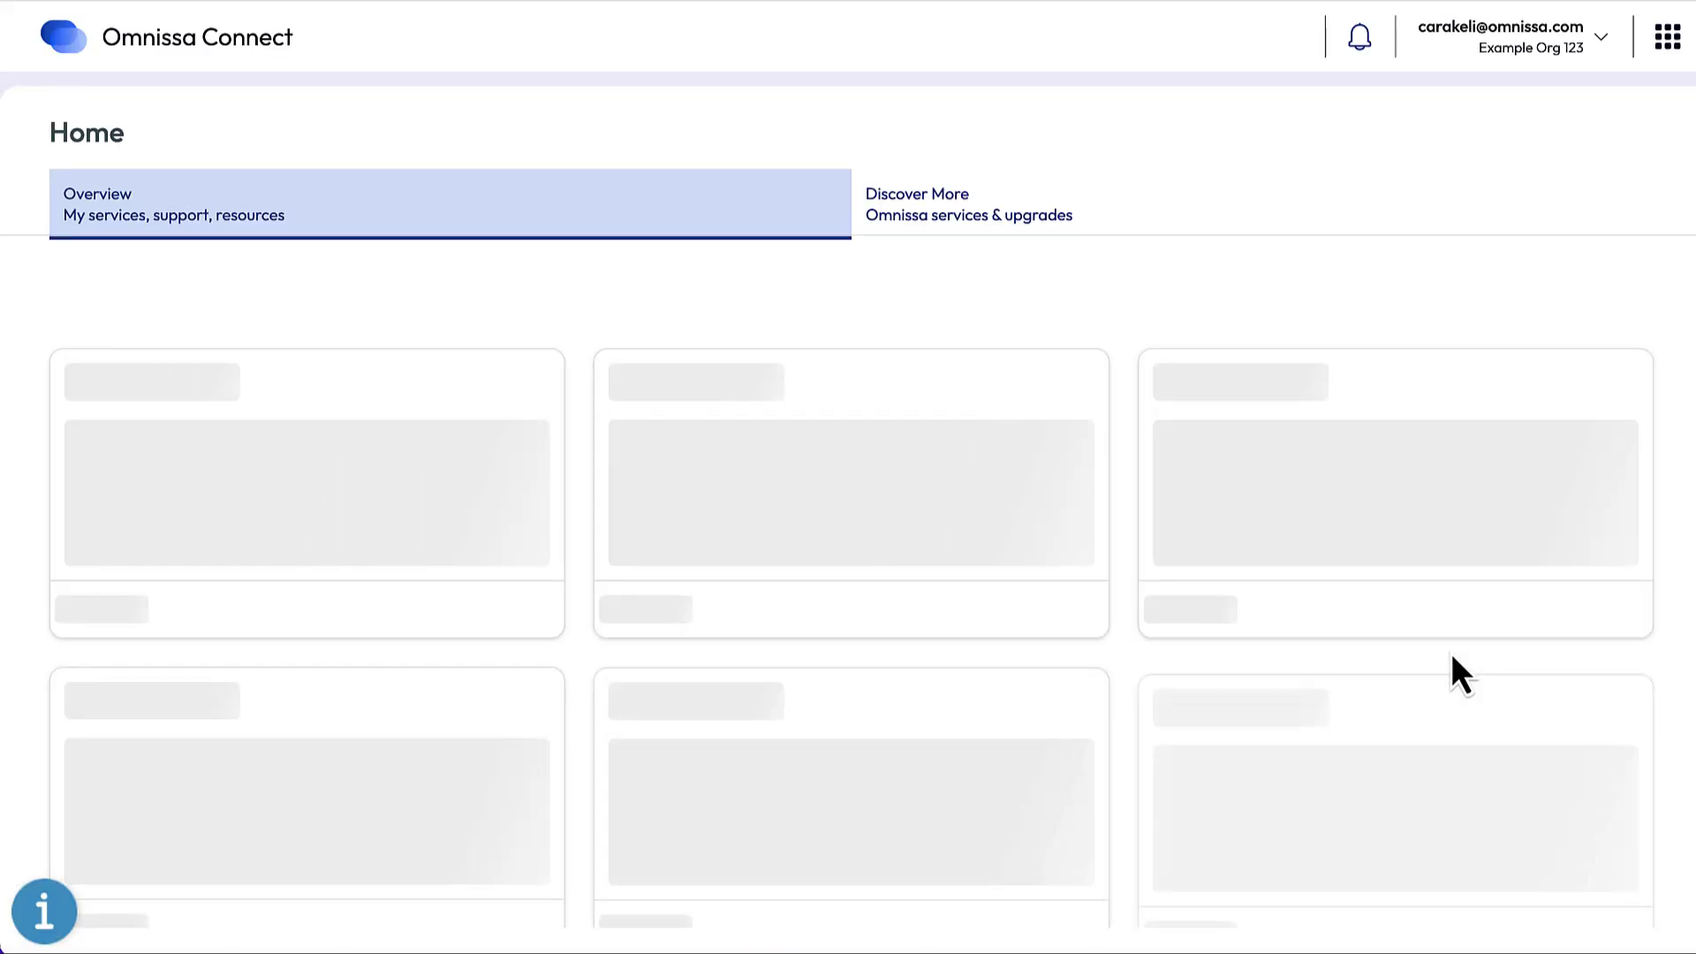